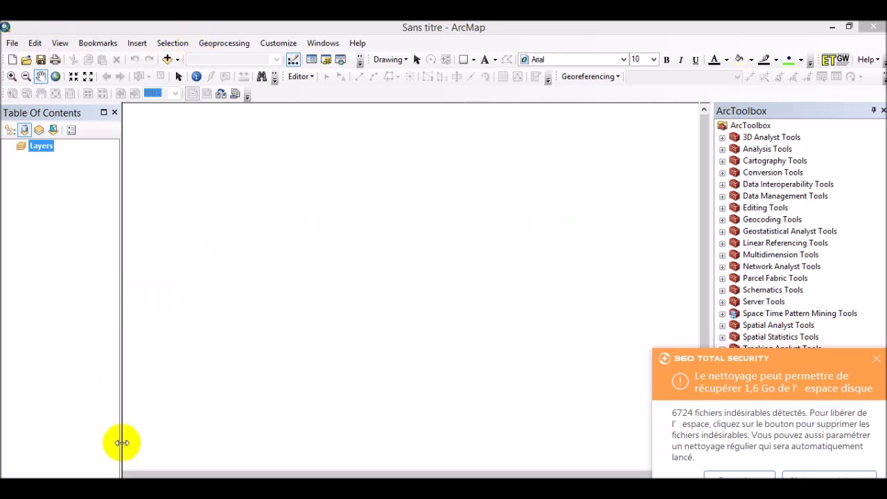
Switch to the structures workbook in Excel and review its X, Y, PENDAGE and DIP DIRECTION columns.
mouse_move(83, 488)
left_click(68, 424)
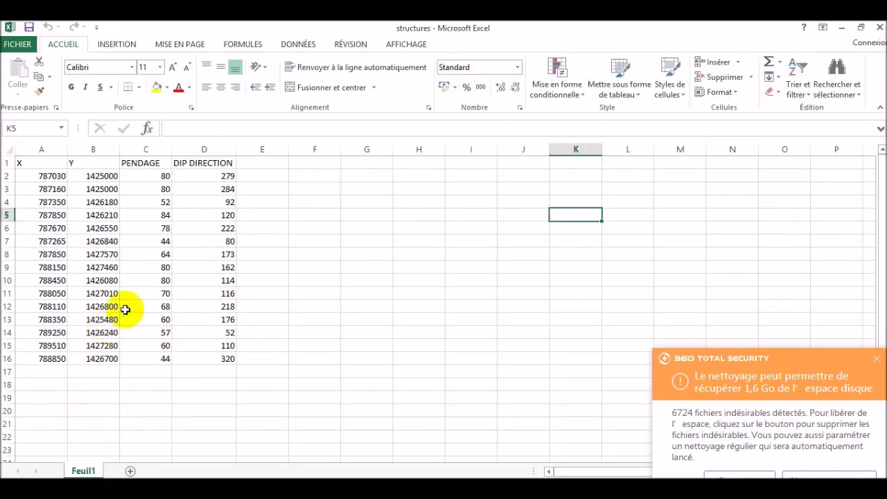
left_click(41, 150)
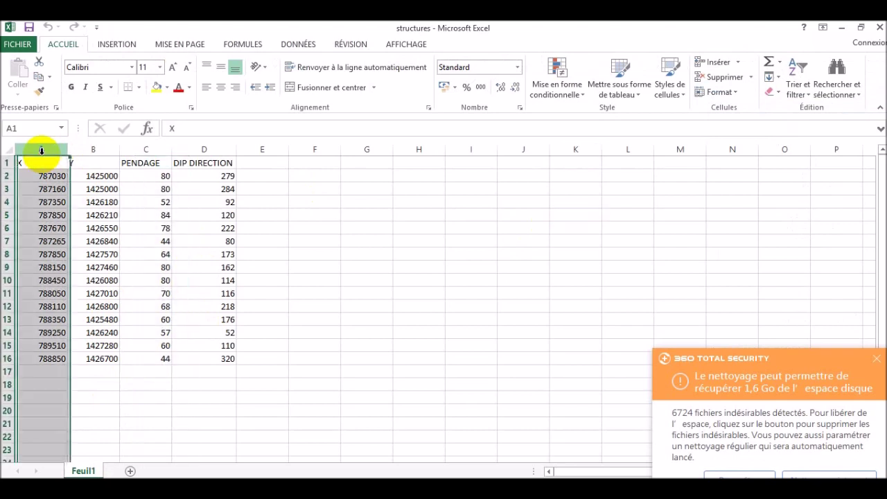
left_click(93, 149)
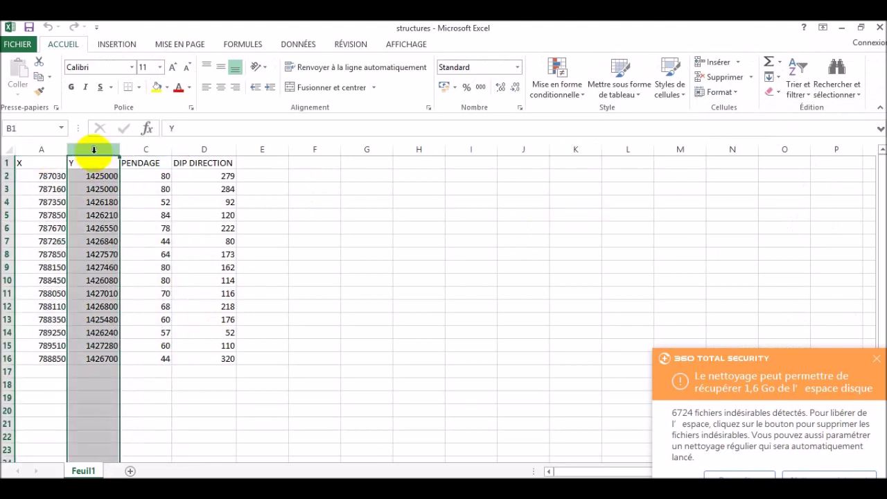
left_click(146, 149)
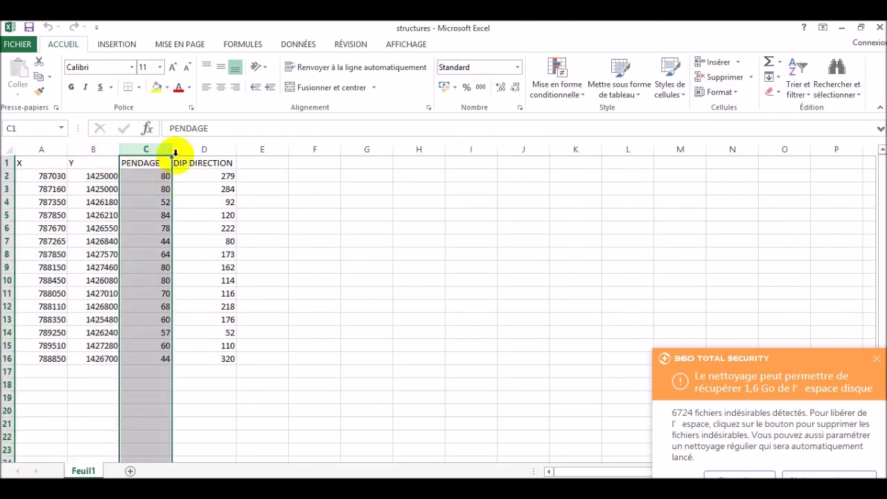
left_click(205, 147)
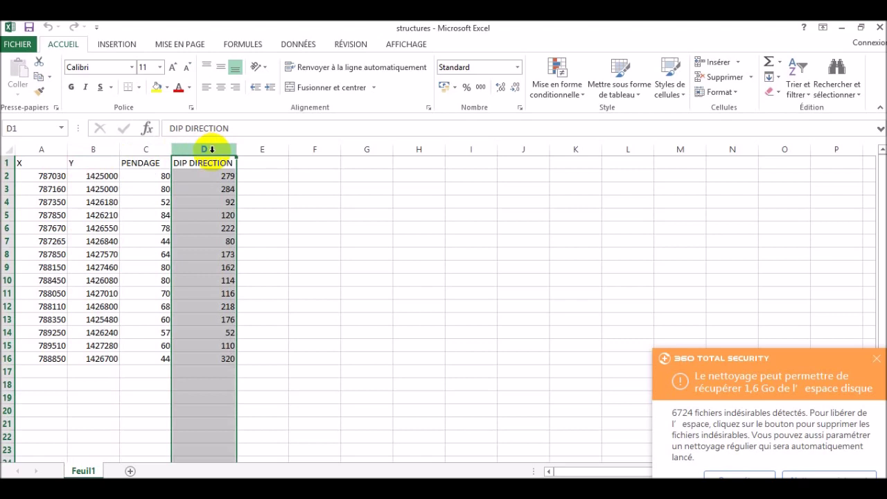
left_click(876, 359)
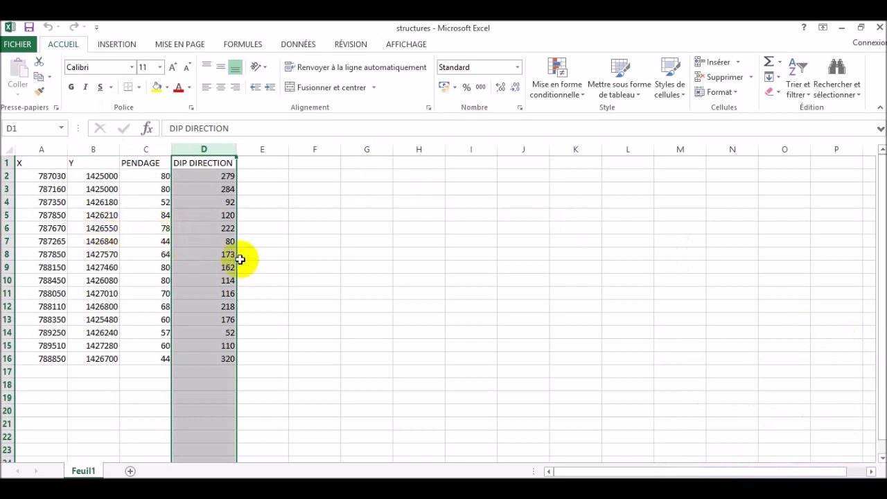
Switch back to ArcMap and start adding XY data to the empty map.
mouse_move(453, 485)
left_click(435, 451)
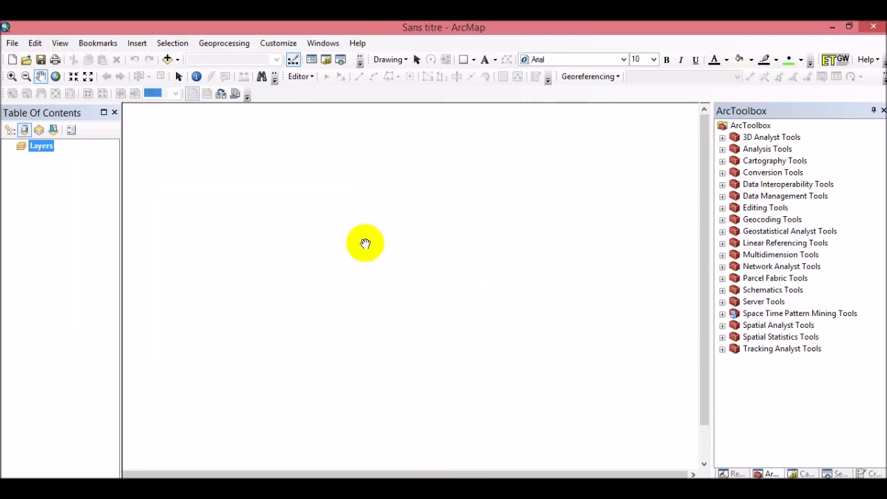
left_click(10, 46)
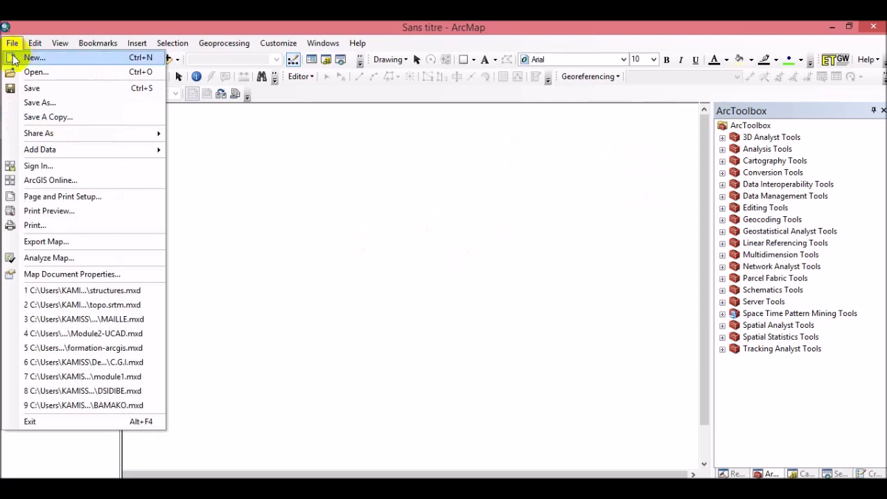
mouse_move(83, 158)
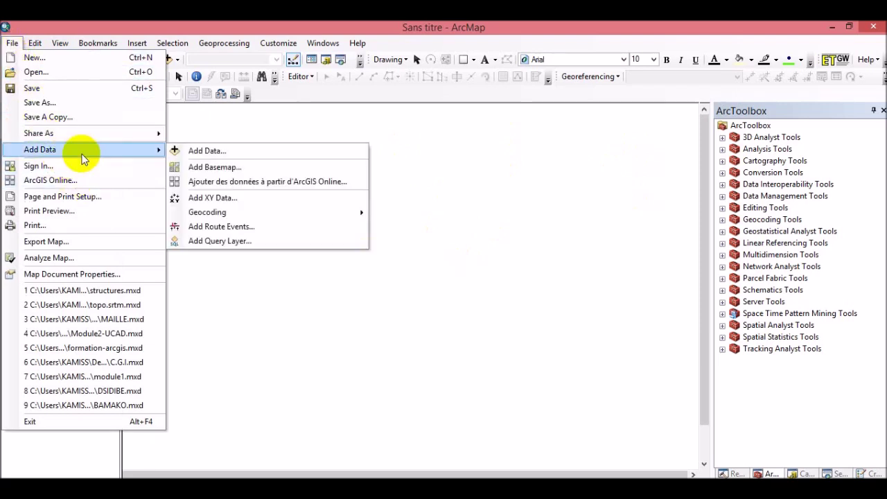
left_click(208, 200)
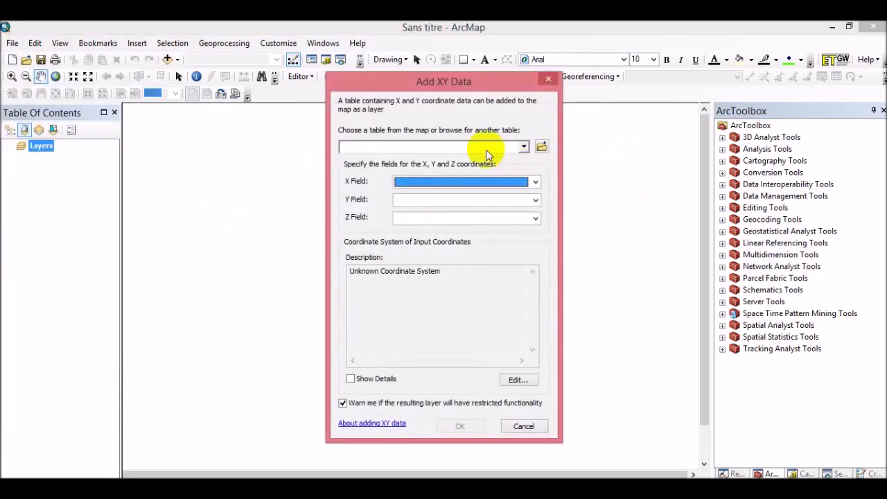
Choose the Feuil1$ sheet of structures.xls as the table for the XY data.
left_click(542, 148)
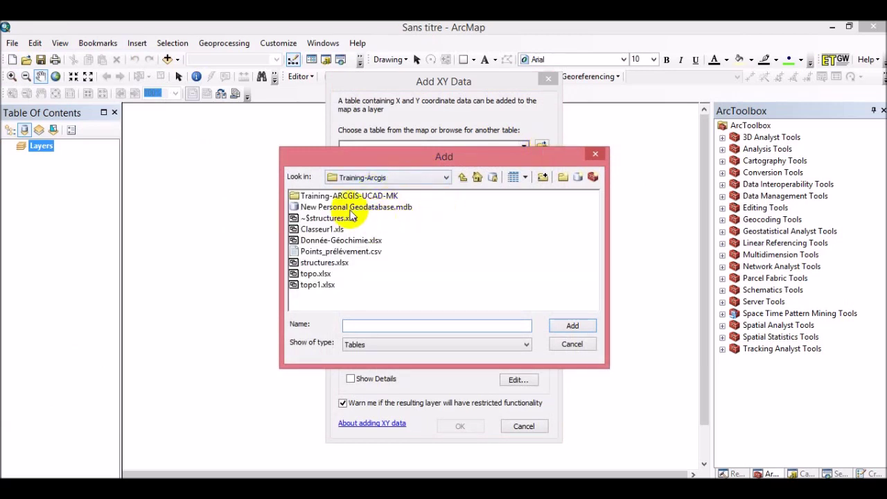
left_click(320, 219)
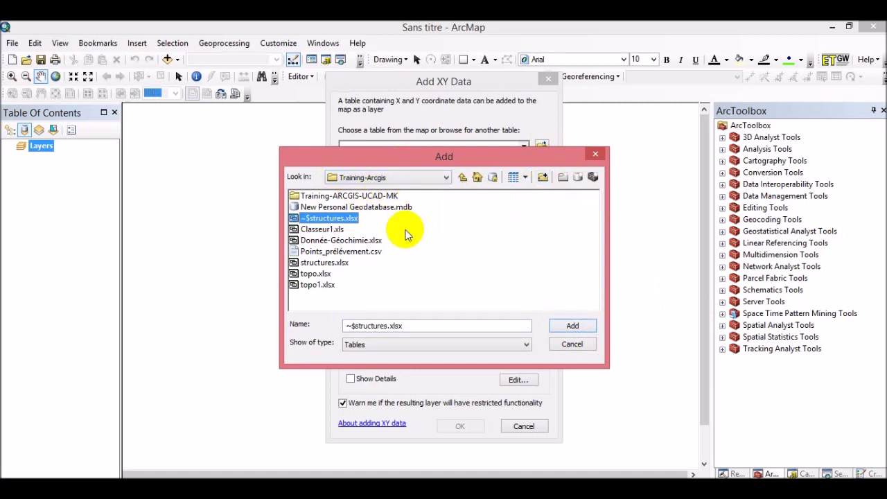
left_click(572, 325)
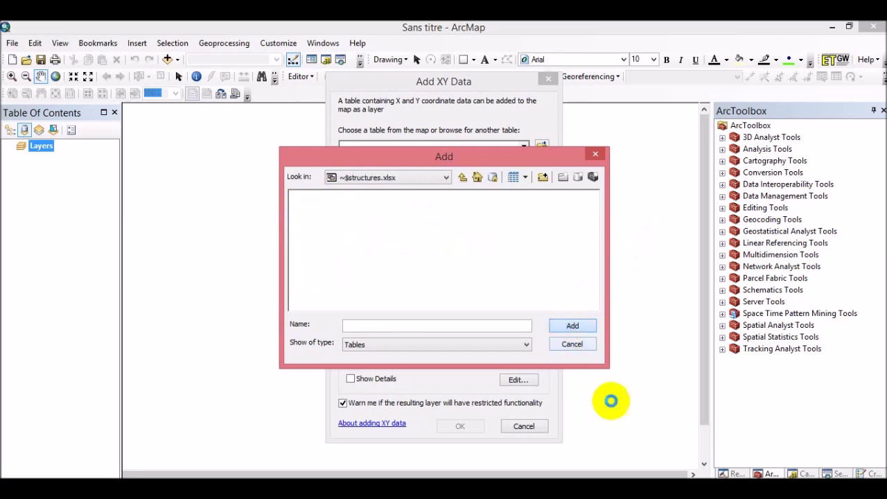
mouse_move(577, 485)
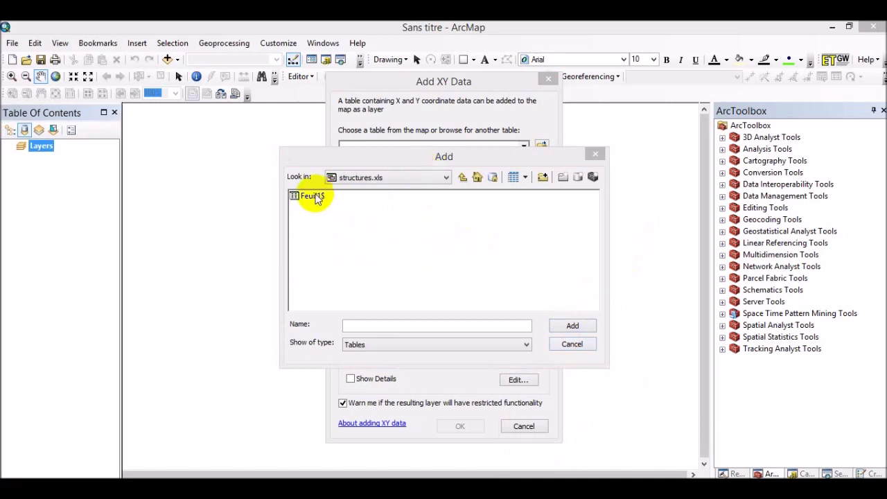
left_click(312, 197)
left_click(572, 325)
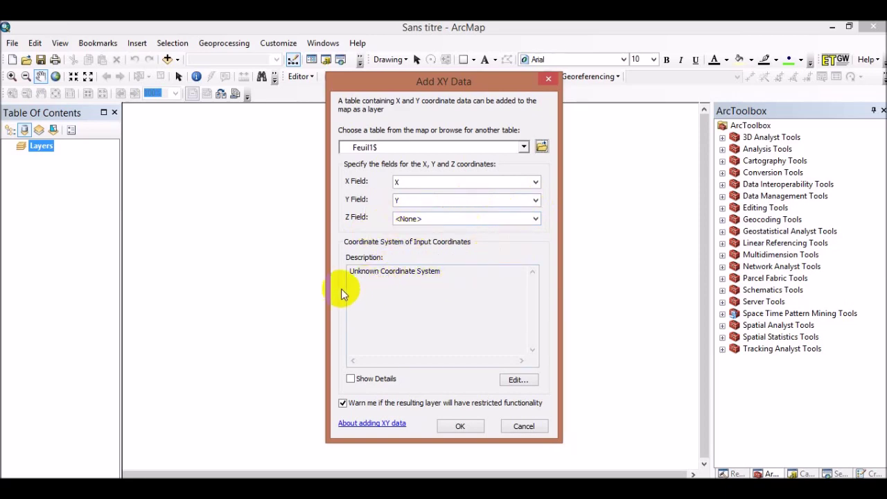
Set the coordinate system of the input coordinates to the projected system WGS 1984 UTM Zone 28N.
left_click(531, 380)
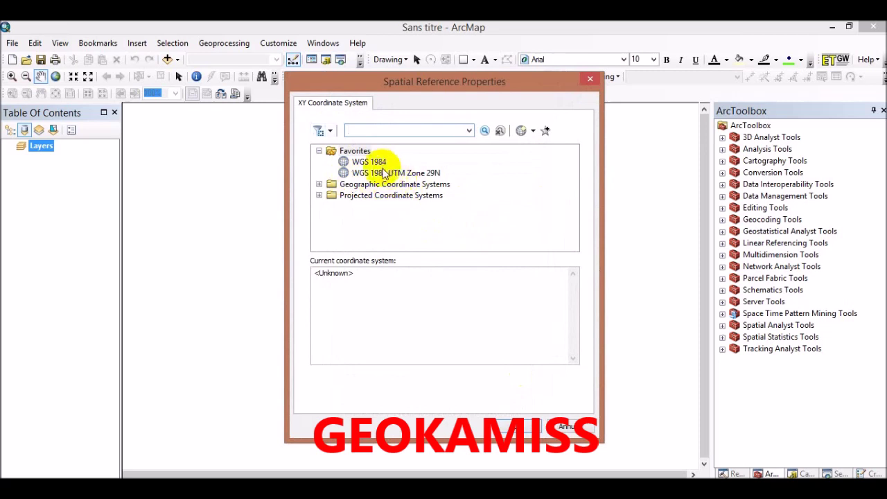
left_click(319, 196)
scroll(368, 225, "down", 1)
double_click(361, 218)
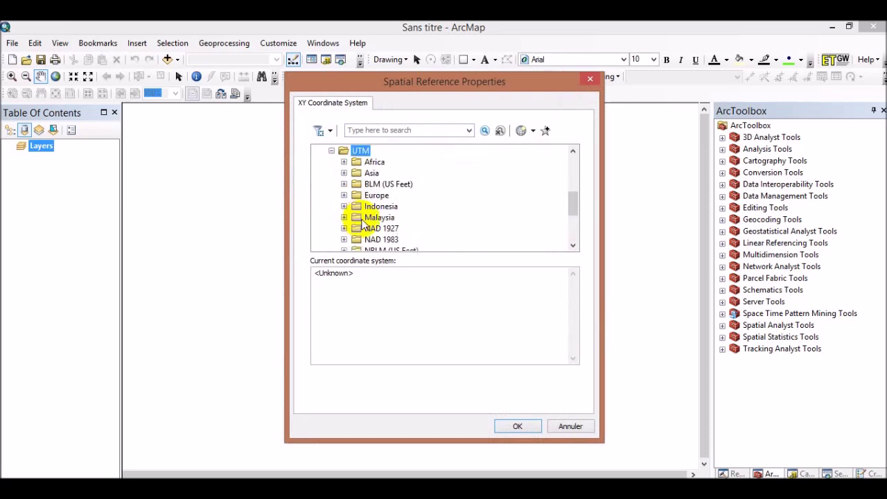
scroll(374, 230, "down", 3)
double_click(381, 217)
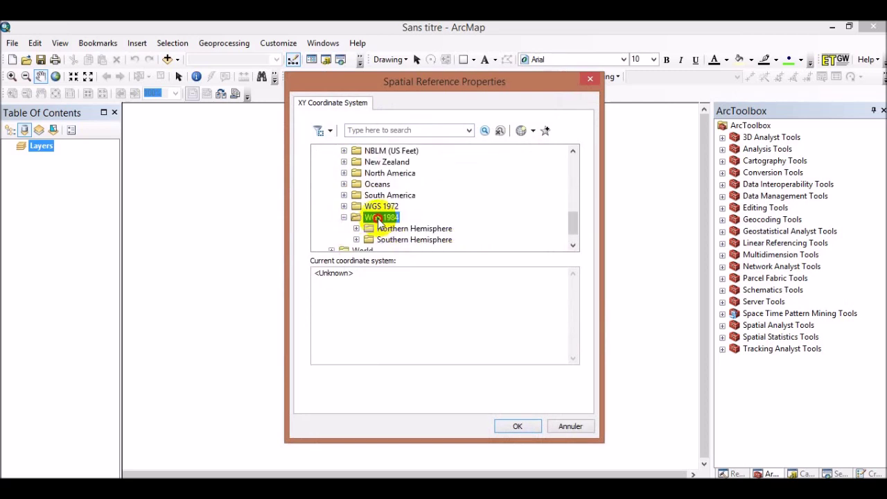
double_click(383, 229)
scroll(398, 220, "down", 8)
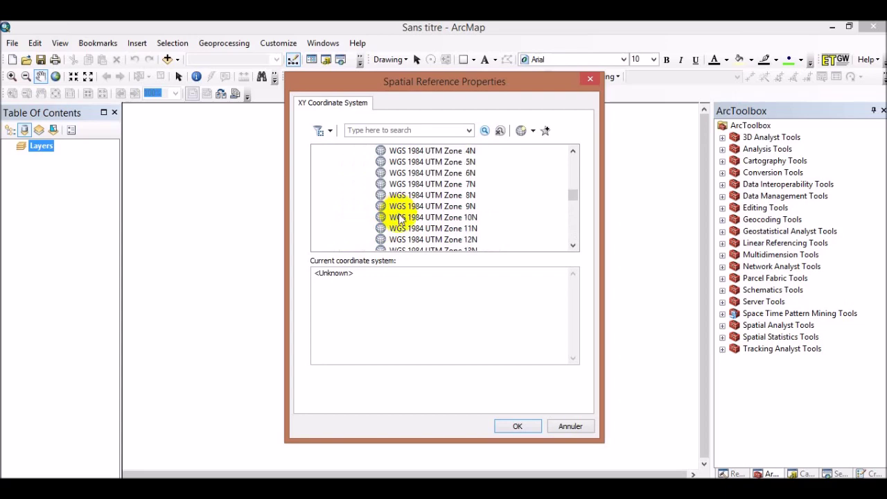
scroll(399, 219, "down", 3)
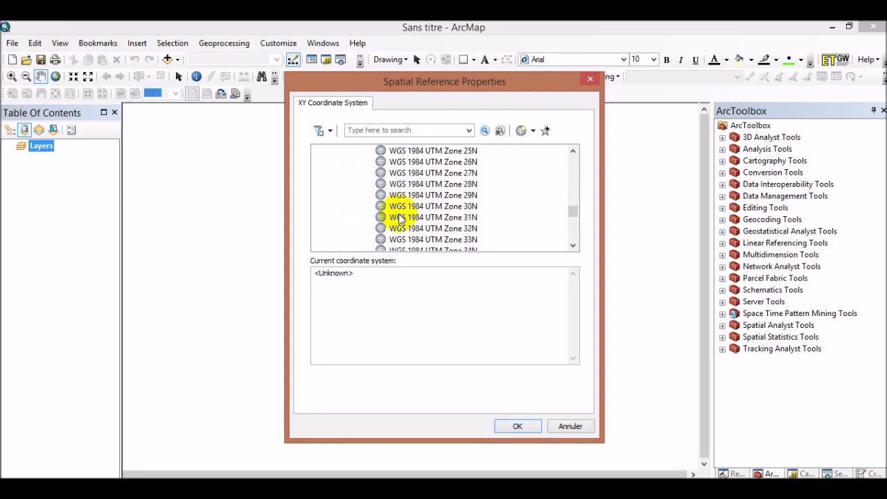
left_click(432, 184)
left_click(502, 428)
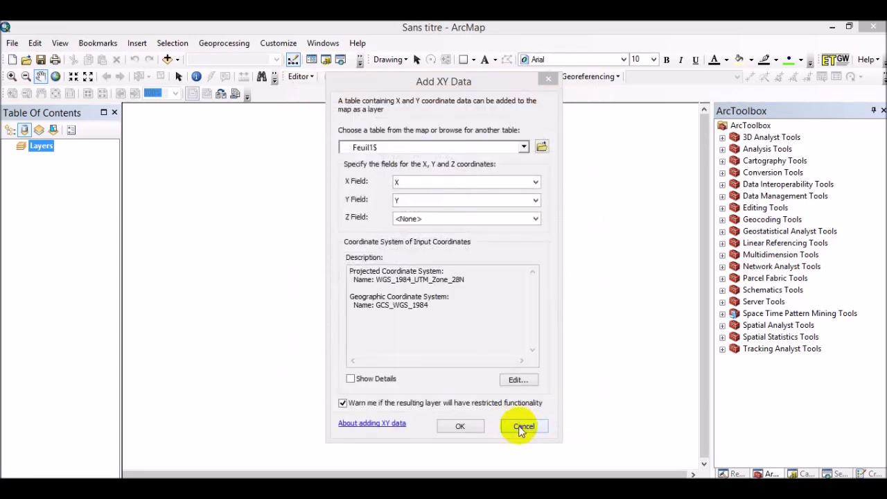
Add the Feuil1$ coordinates to the map as a point event layer, accepting its restricted functionality.
left_click(460, 426)
left_click(508, 330)
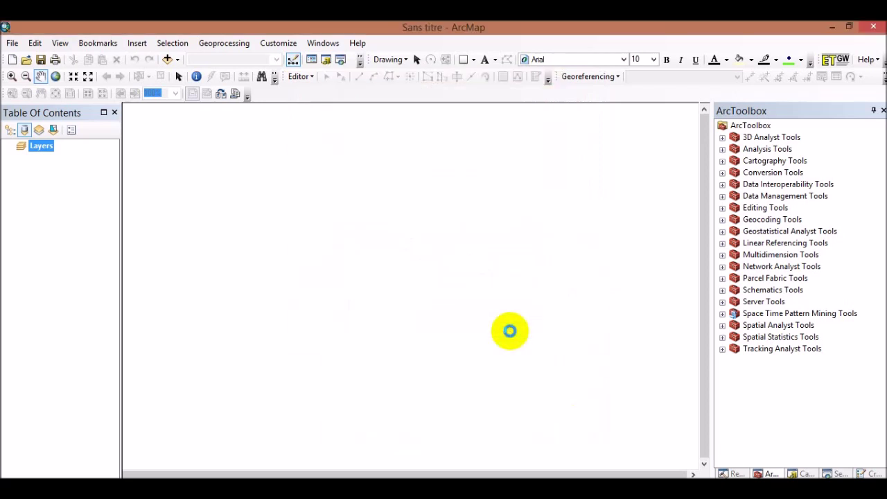
left_click_drag(378, 295, 436, 289)
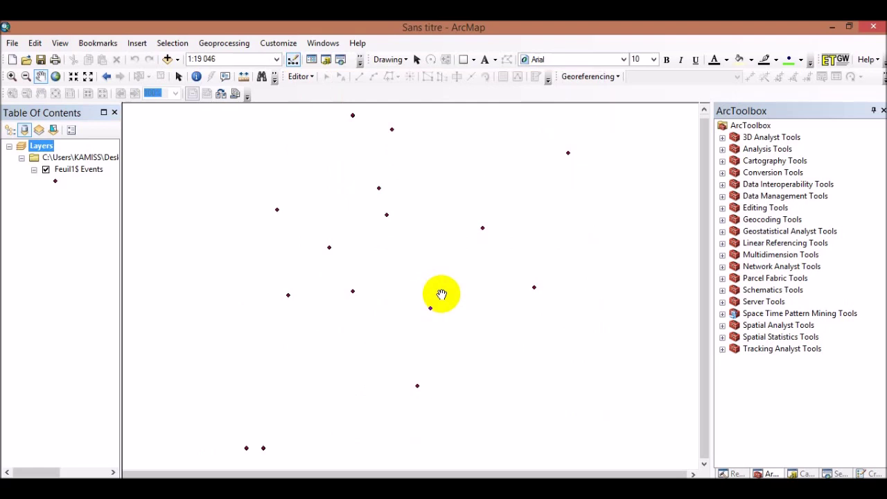
Start a data export of the Feuil1$ Events layer and choose the Training-Arcgis folder for the output.
right_click(81, 175)
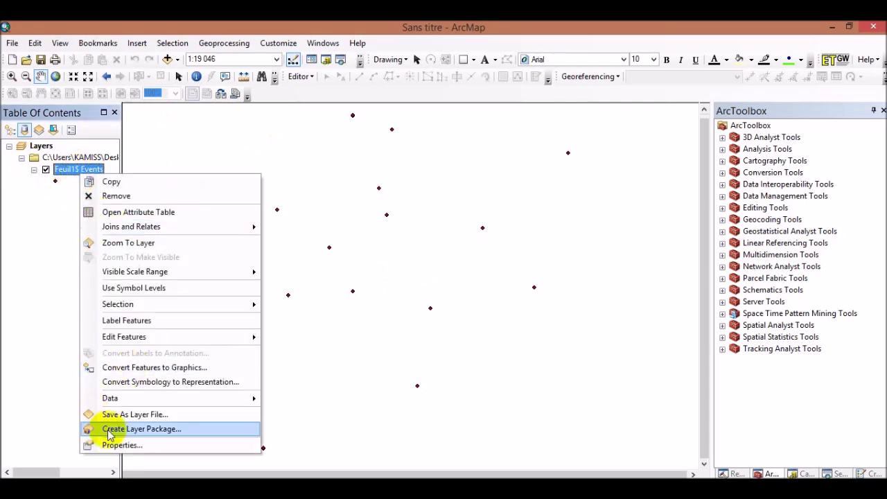
mouse_move(194, 408)
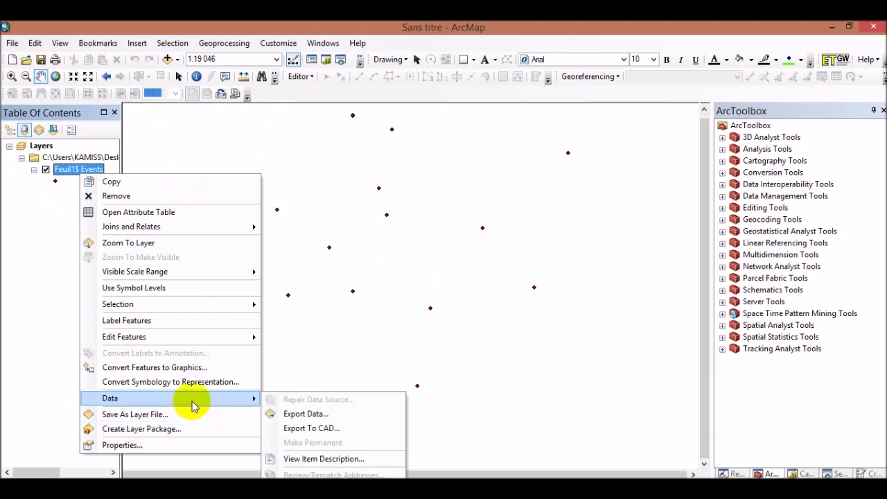
left_click(305, 414)
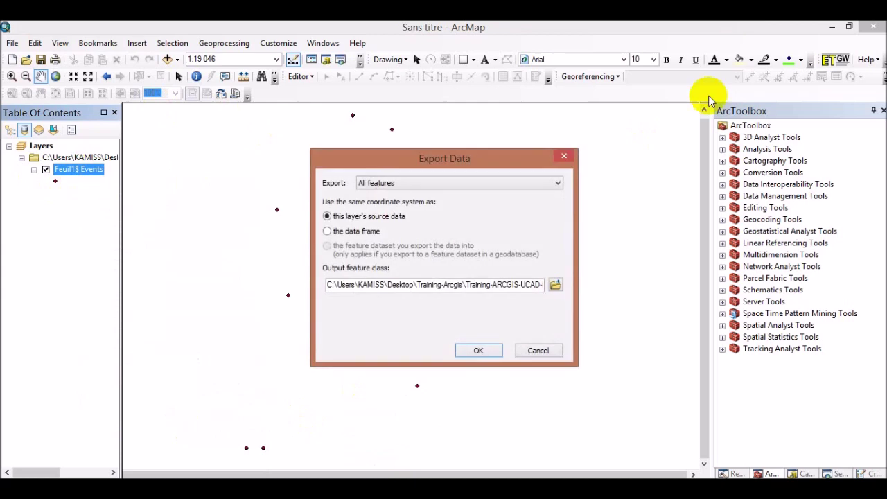
left_click(558, 284)
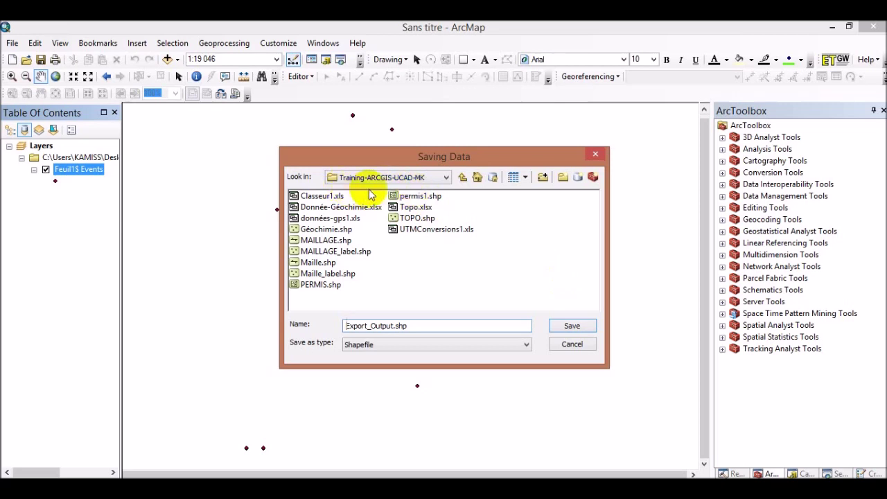
left_click(463, 178)
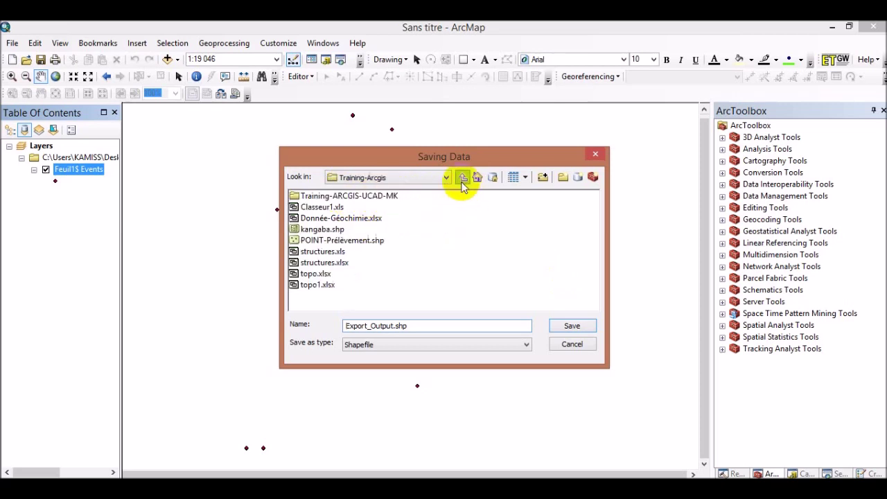
Export the points as the shapefile structures.shp and add the exported data to the map as a layer.
left_click(394, 325)
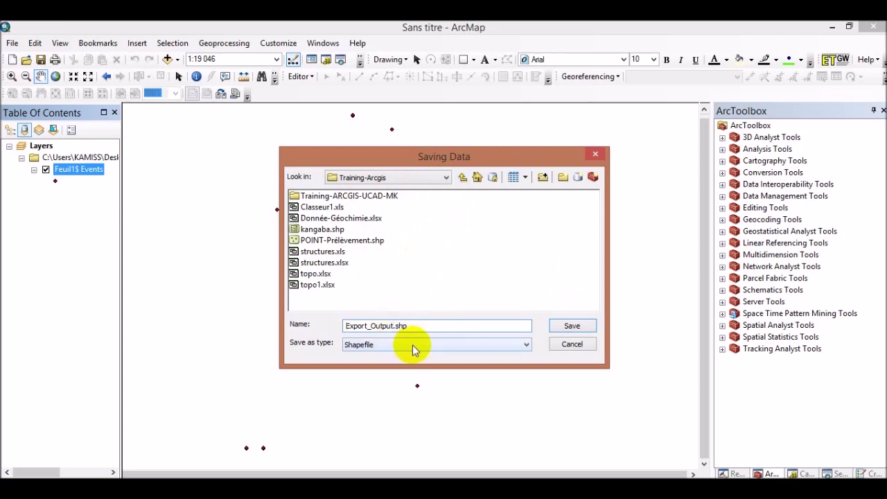
key("BackSpace")
key("BackSpace")
key("BackSpace")
key("BackSpace")
key("BackSpace")
key("BackSpace")
key("BackSpace")
key("BackSpace")
key("BackSpace")
key("BackSpace")
key("BackSpace")
key("BackSpace")
key("BackSpace")
type("structures")
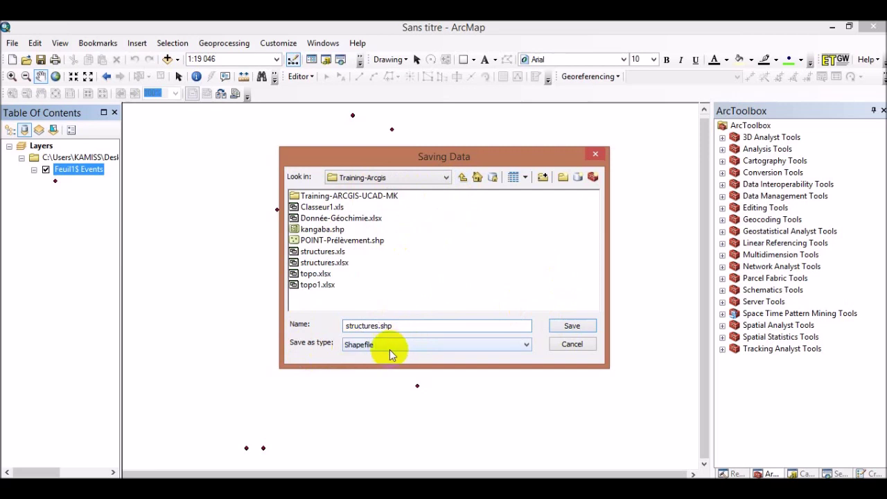
left_click(565, 330)
left_click(477, 351)
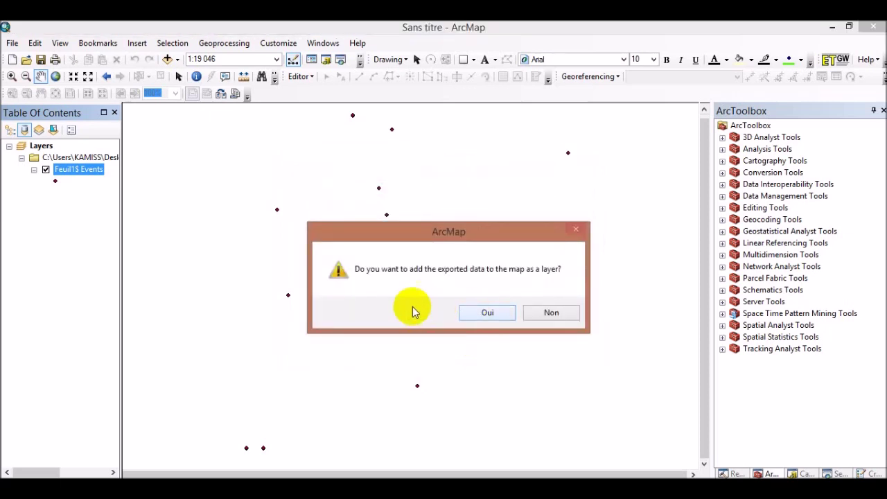
left_click(489, 312)
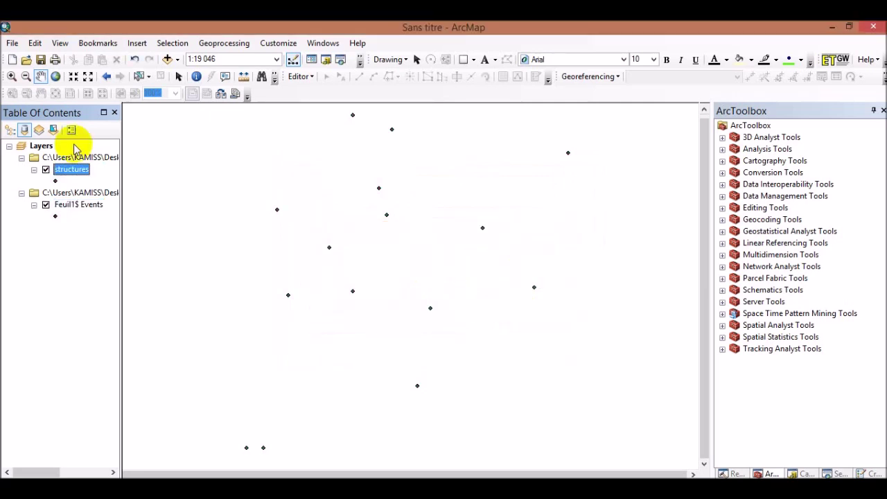
Remove the Feuil1$ Events layer from the map, keeping the structures layer.
right_click(66, 169)
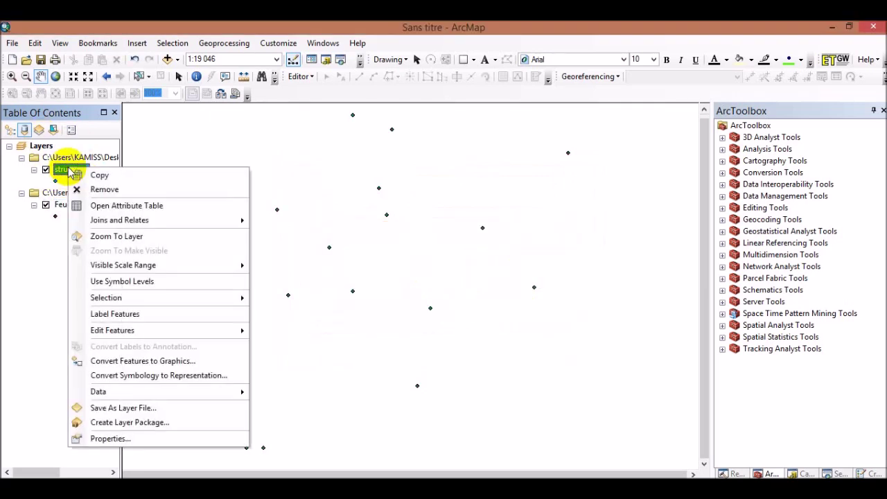
right_click(62, 205)
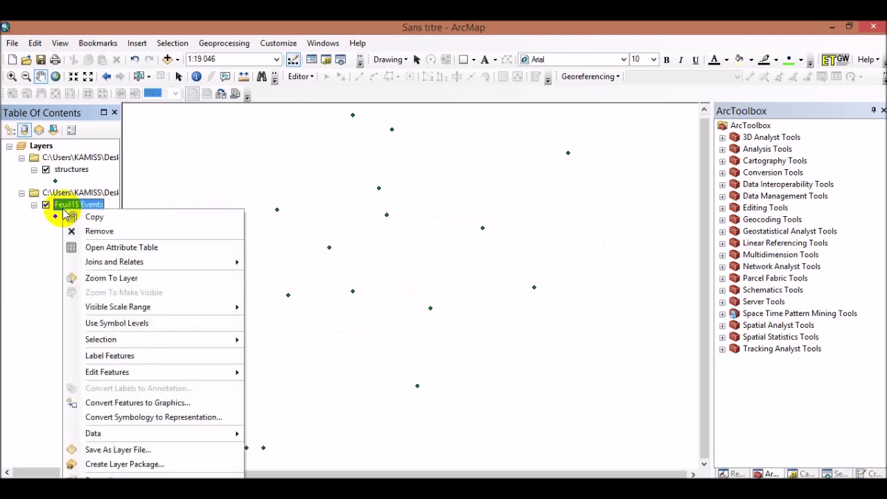
left_click(101, 232)
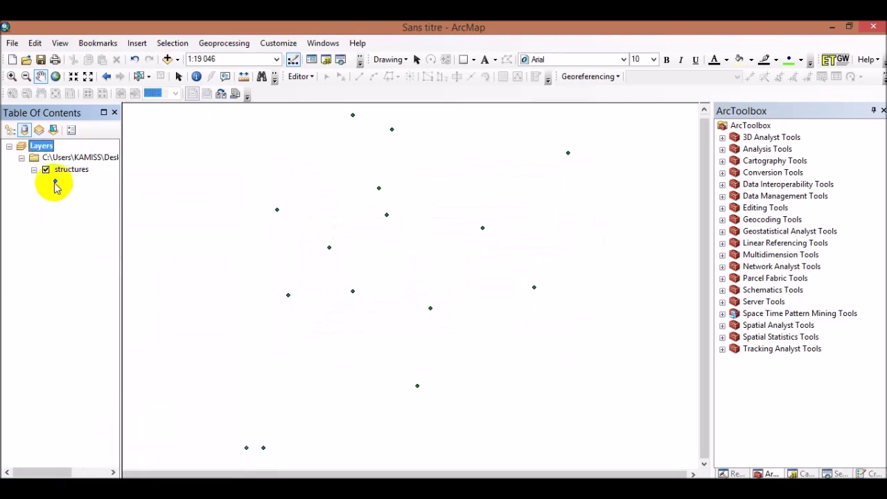
Start changing the structures layer's point symbol and add the Geology 24K style to the available symbols.
left_click_drag(378, 252, 415, 251)
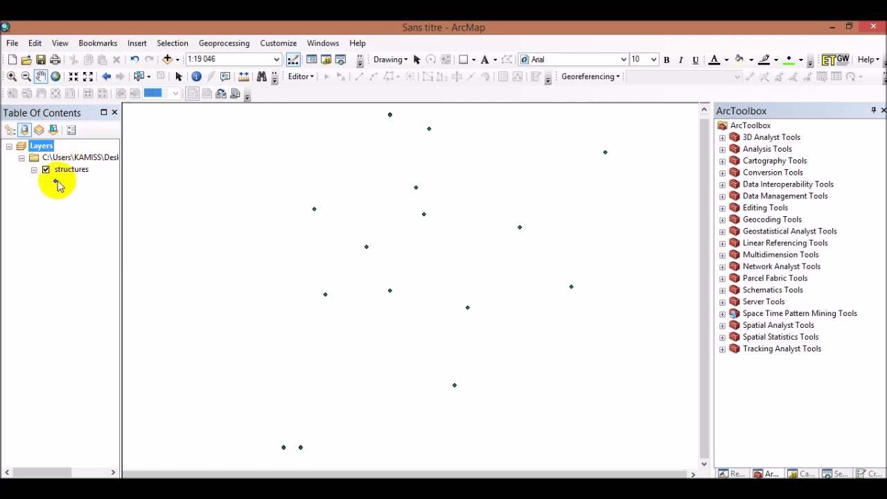
left_click(55, 182)
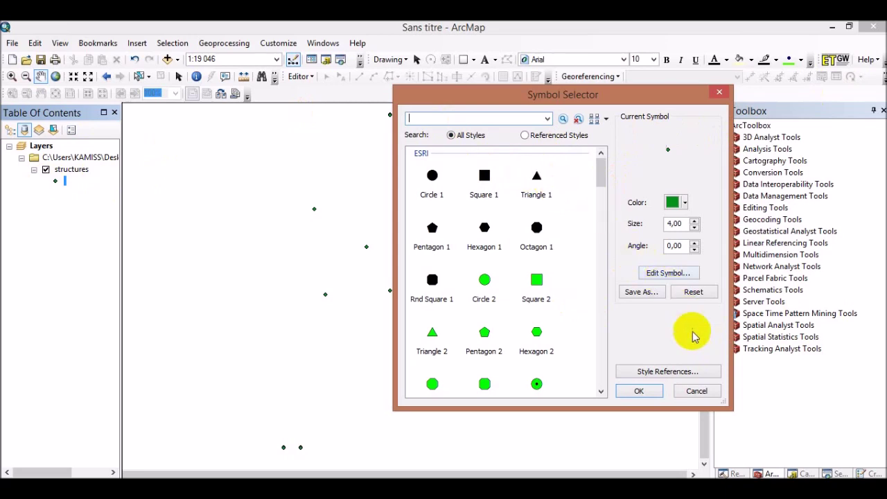
left_click(662, 374)
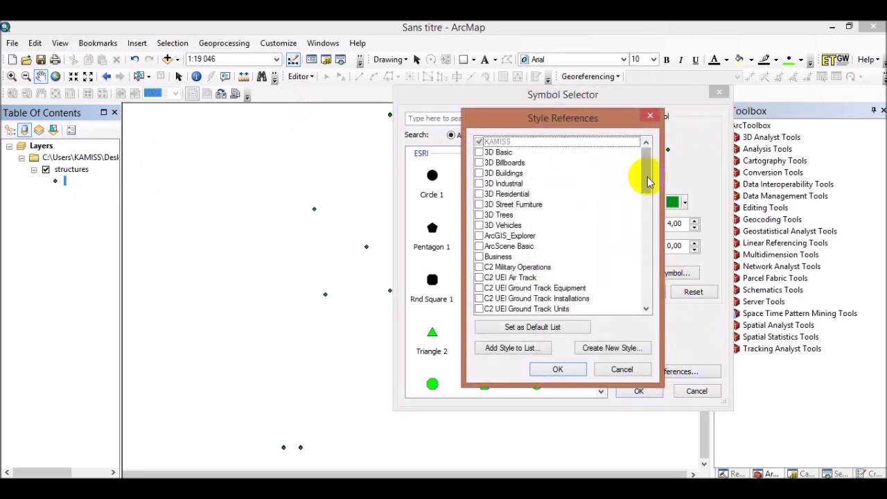
left_click_drag(646, 178, 640, 236)
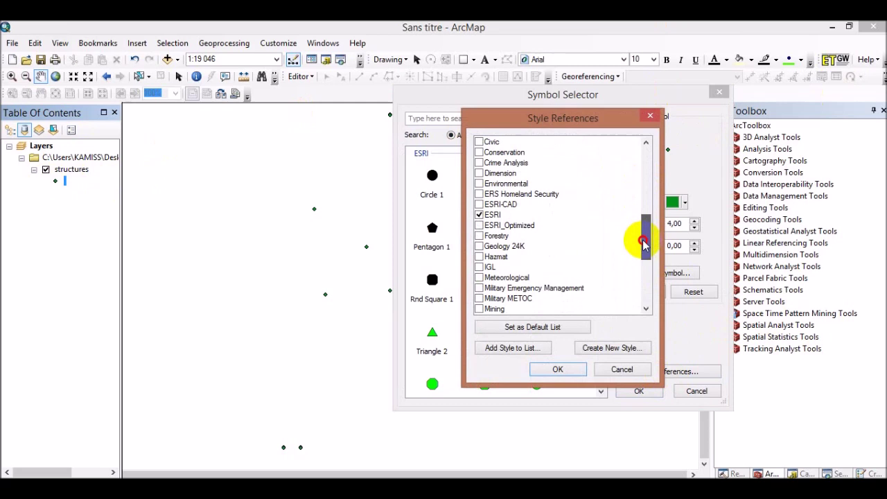
left_click(478, 247)
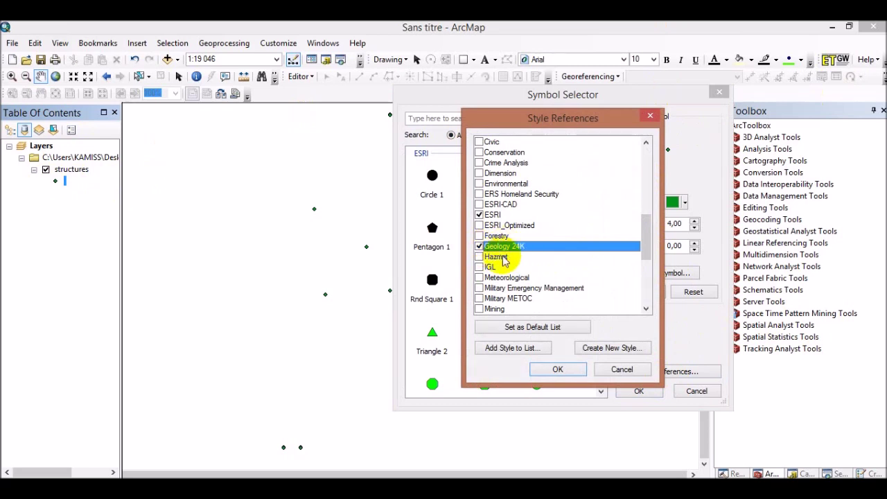
left_click(557, 374)
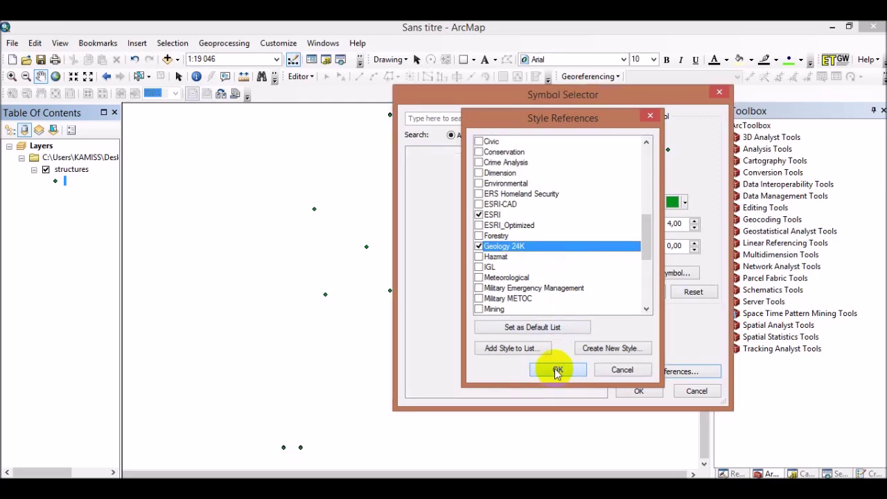
Choose the Geology 24K symbol for inclined foliation parallel to upright beds in layered gneiss, showing strike and dip.
left_click_drag(597, 172, 603, 315)
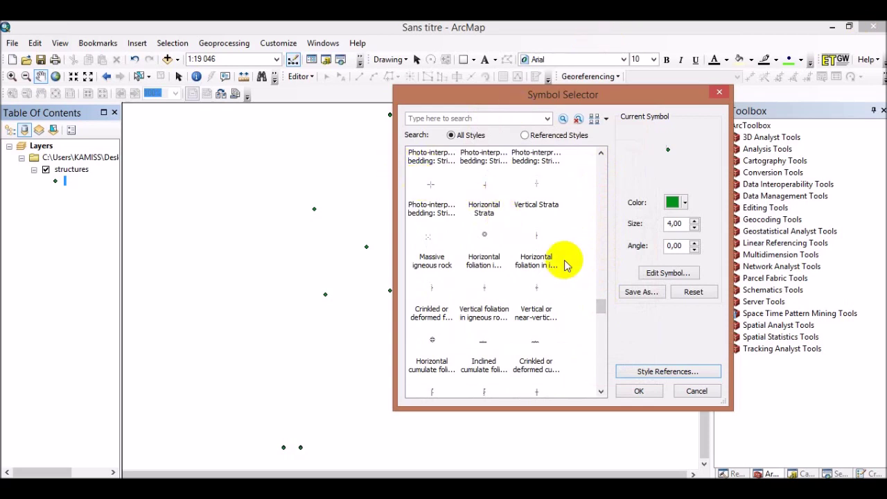
left_click_drag(600, 392, 601, 393)
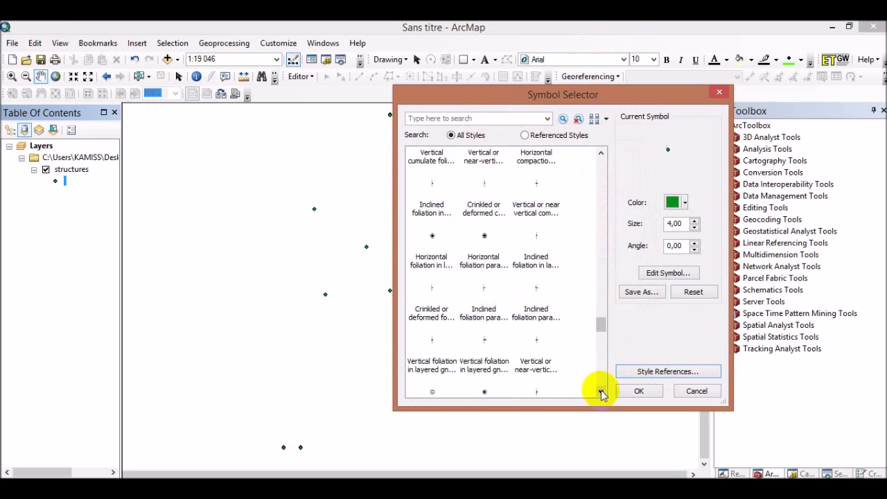
left_click(483, 290)
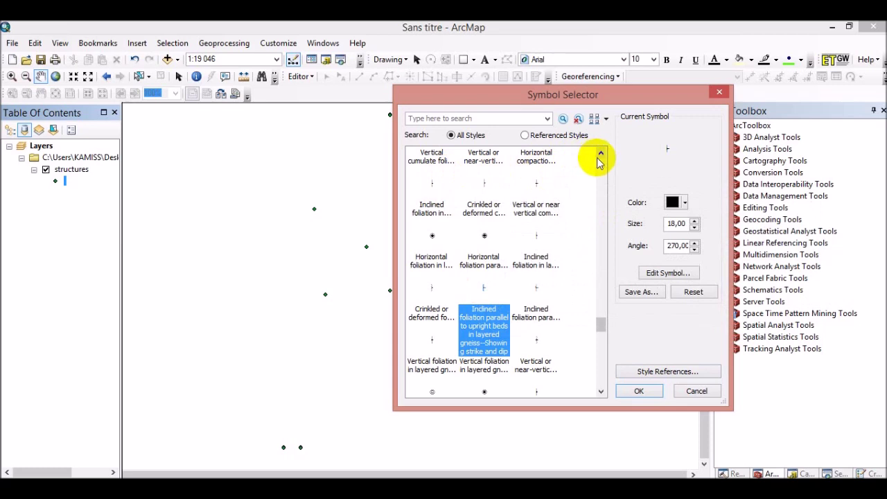
Look through the other Geology 24K foliation, strata and bedding symbols.
left_click(601, 154)
left_click(600, 154)
left_click(600, 154)
left_click(600, 154)
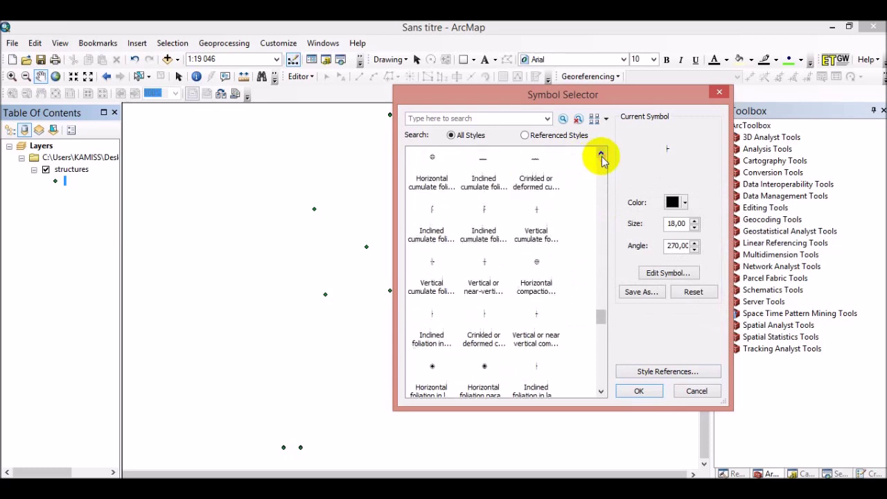
left_click(601, 154)
left_click(601, 153)
left_click(601, 154)
left_click(600, 154)
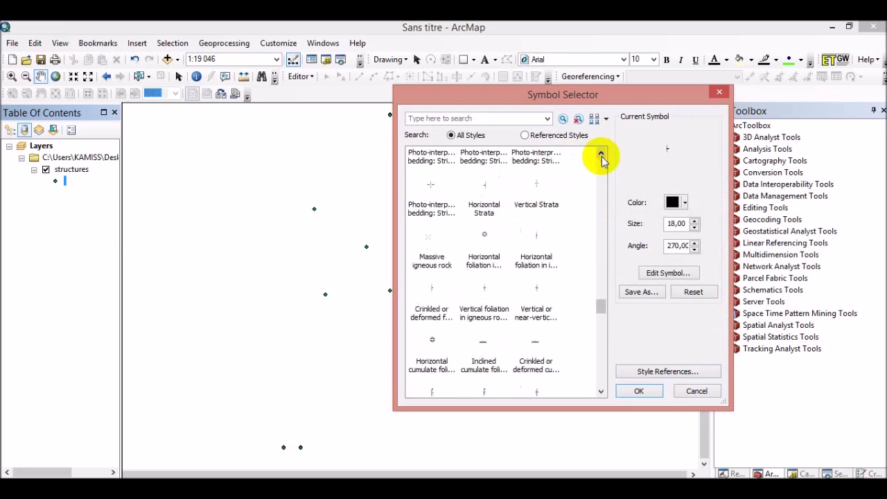
left_click(601, 154)
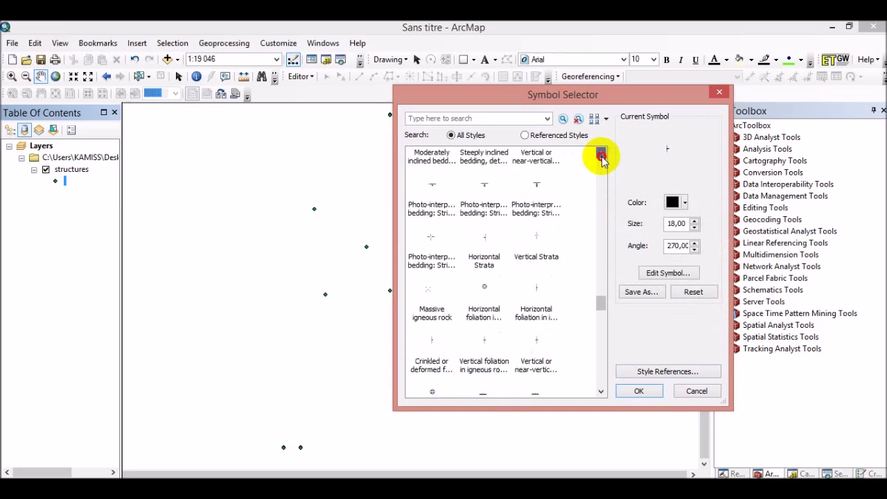
left_click(601, 154)
left_click(601, 154)
left_click(601, 154)
left_click(601, 153)
left_click(601, 154)
left_click(601, 154)
left_click(601, 154)
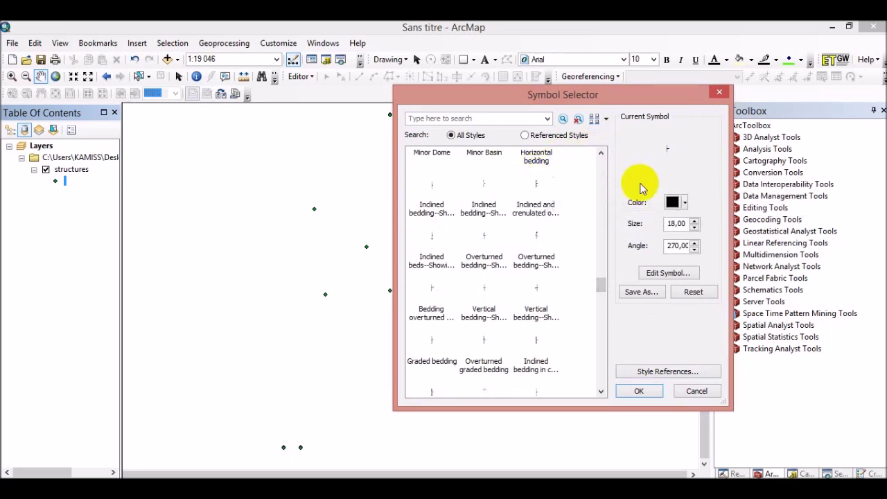
Edit the chosen symbol and set its ESRI Geology marker character to the line with a filled triangle, Unicode 104.
left_click(664, 276)
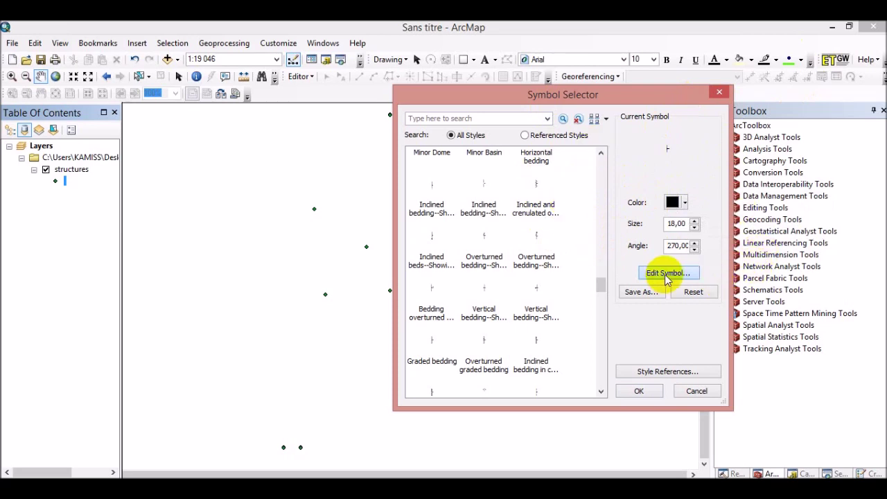
left_click(524, 26)
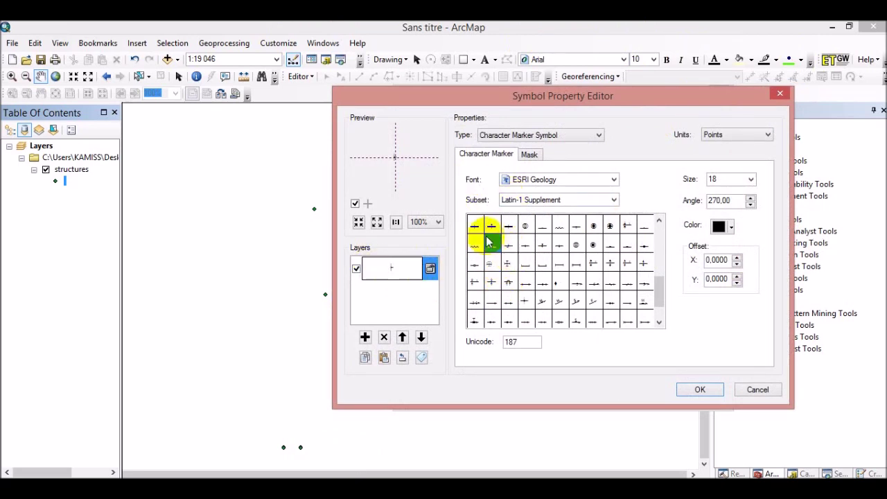
left_click(659, 321)
left_click(659, 321)
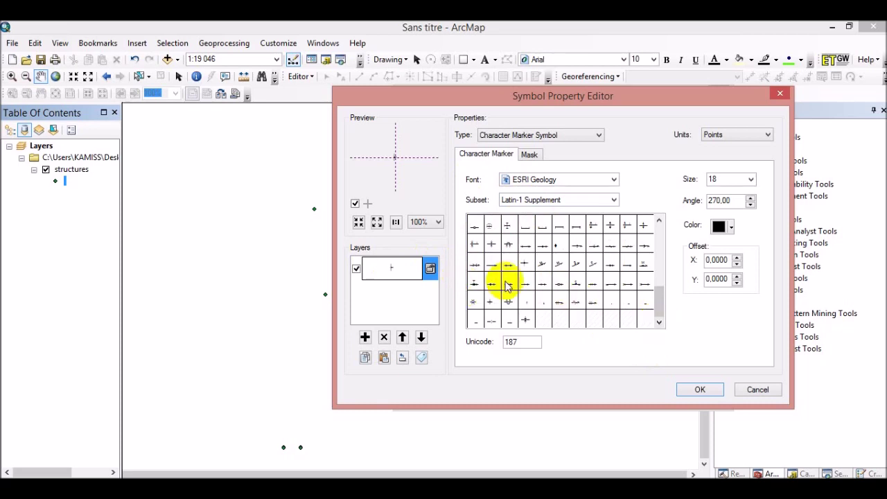
left_click_drag(659, 300, 660, 281)
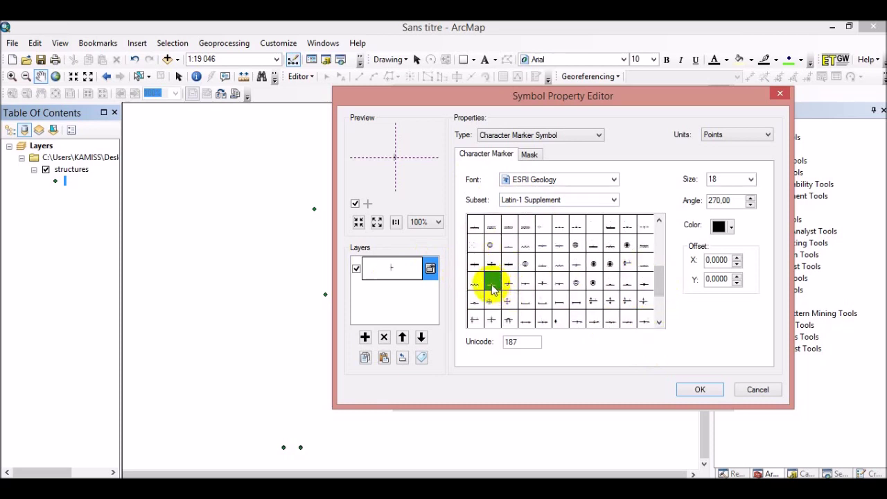
left_click(508, 246)
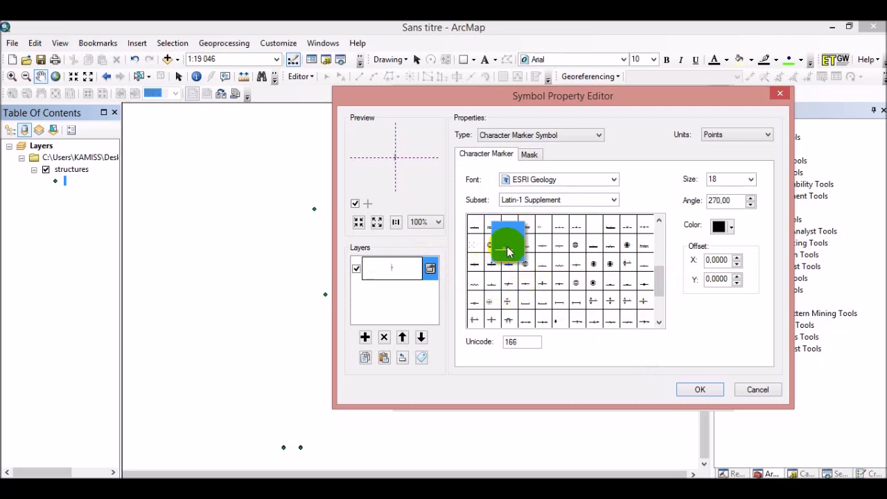
left_click(474, 265)
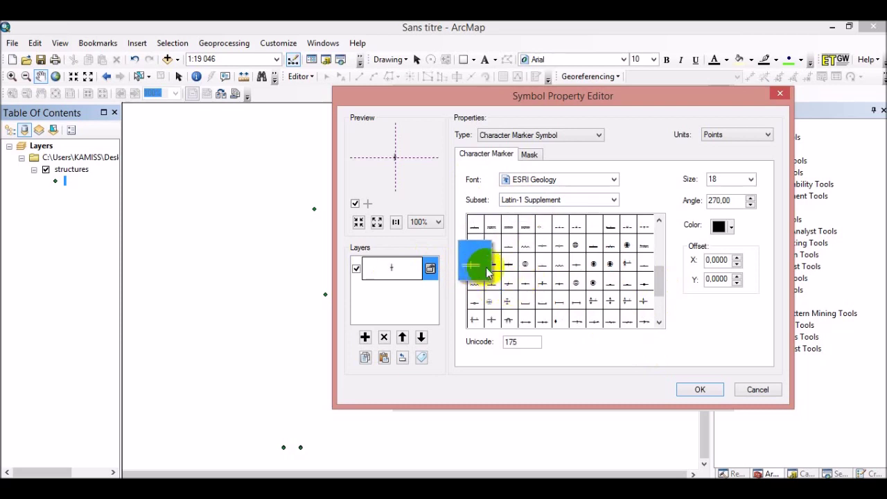
left_click(508, 268)
left_click_drag(656, 287, 651, 224)
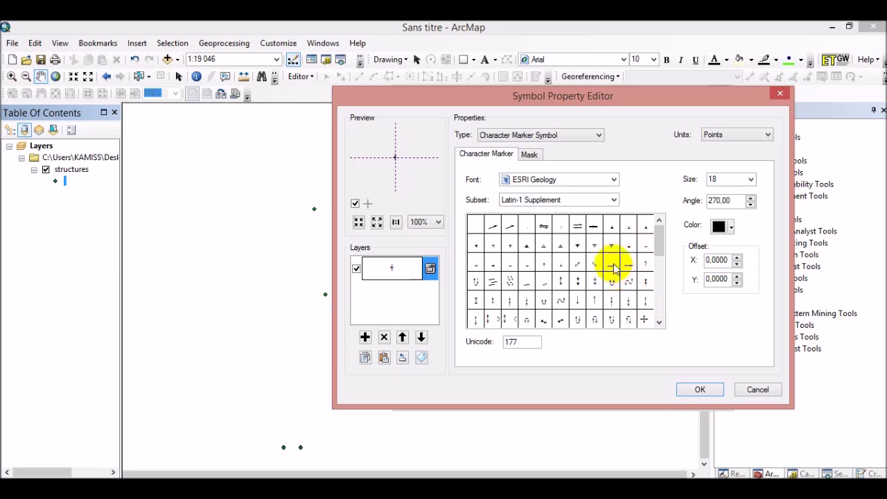
left_click(661, 321)
left_click(660, 321)
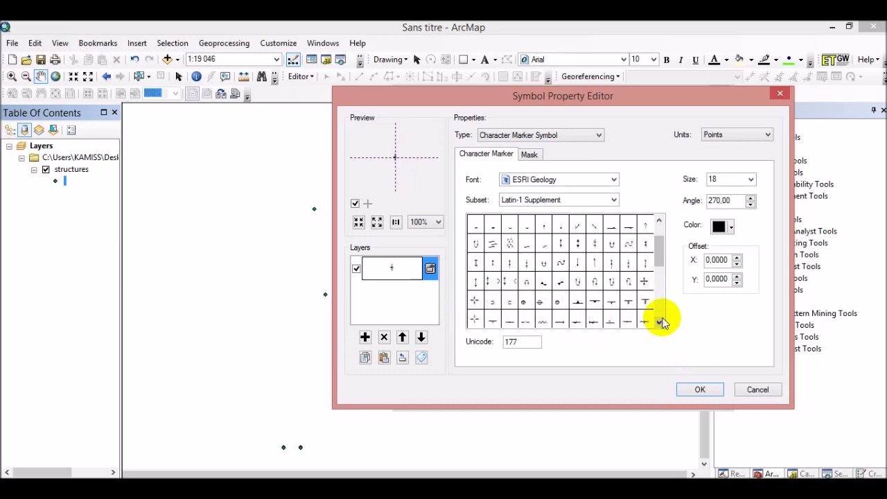
left_click(578, 303)
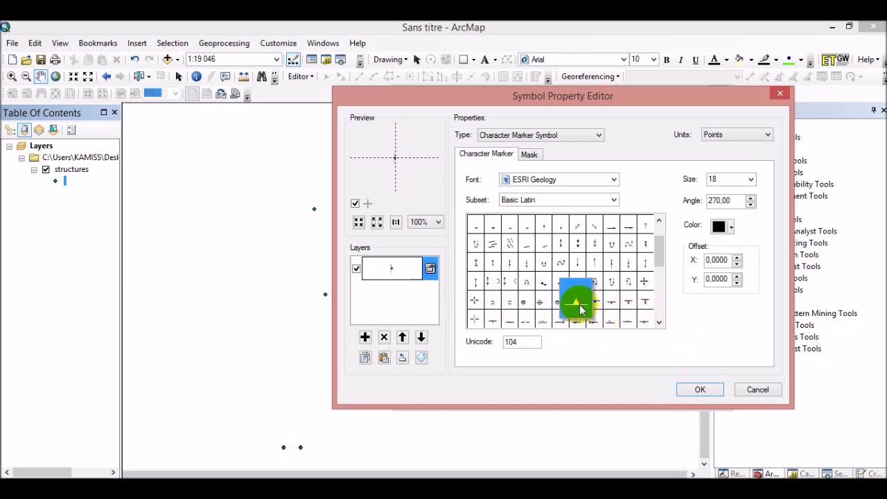
Set the marker's offset to X 1 and Y 2, angle to 0 and size to 48, and apply it to the structures layer.
left_click(355, 205)
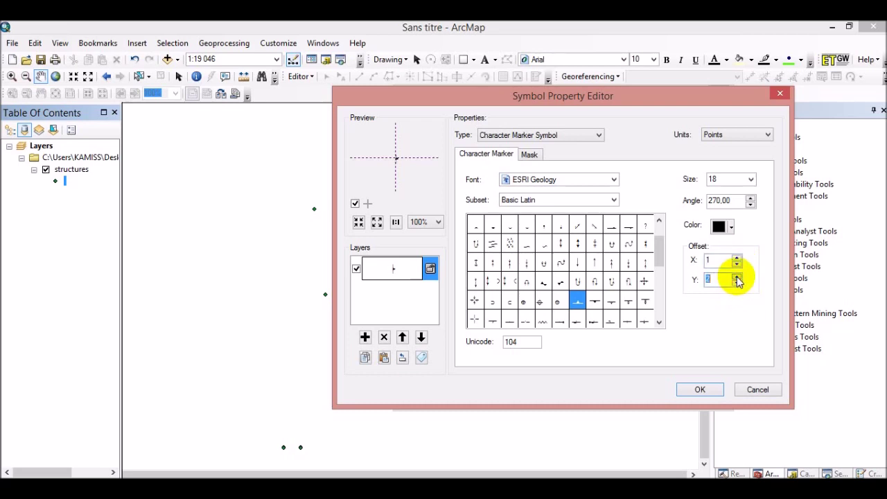
left_click(739, 199)
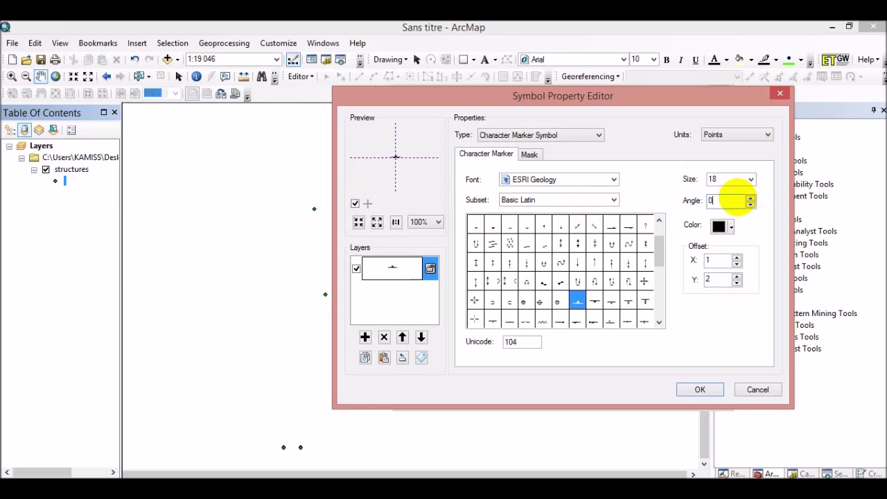
double_click(728, 179)
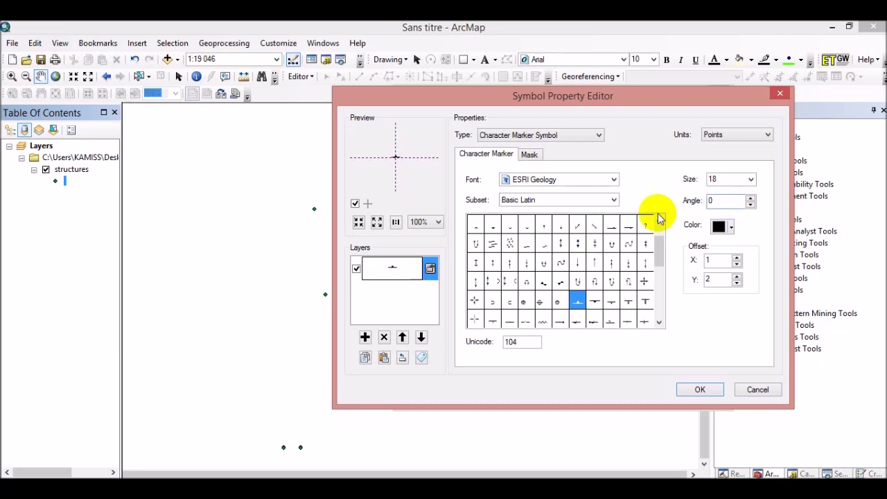
left_click(751, 180)
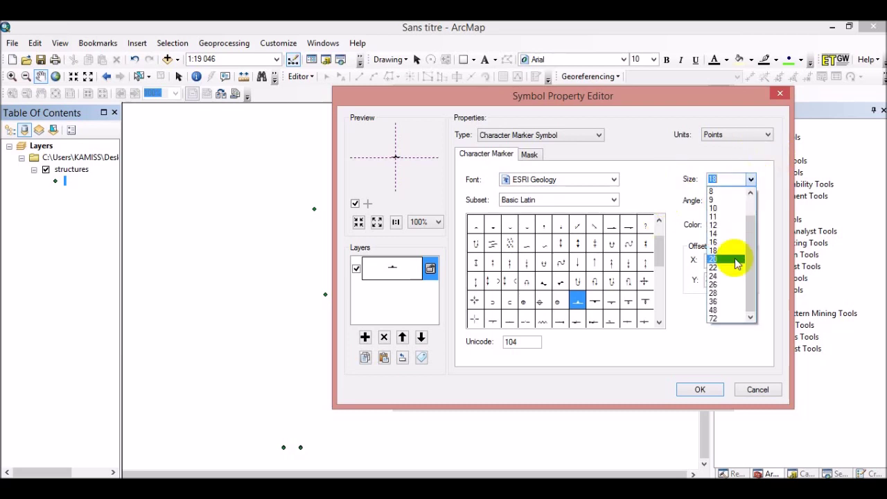
left_click(717, 304)
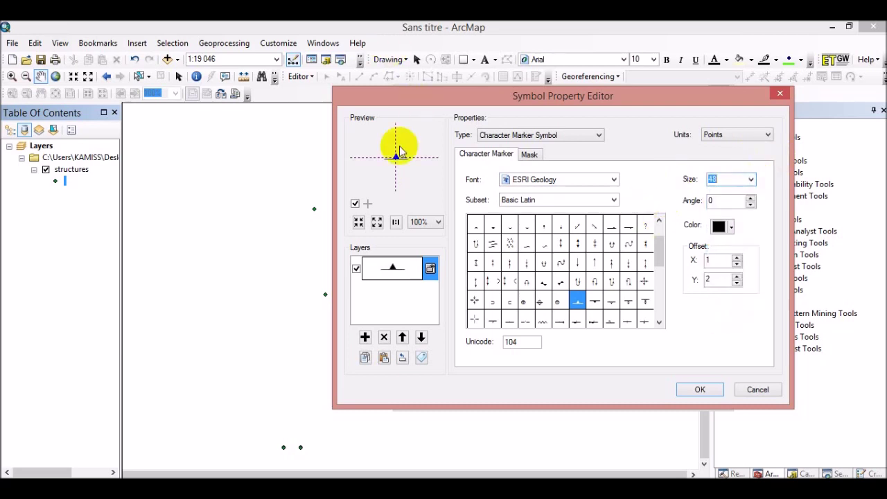
left_click(355, 204)
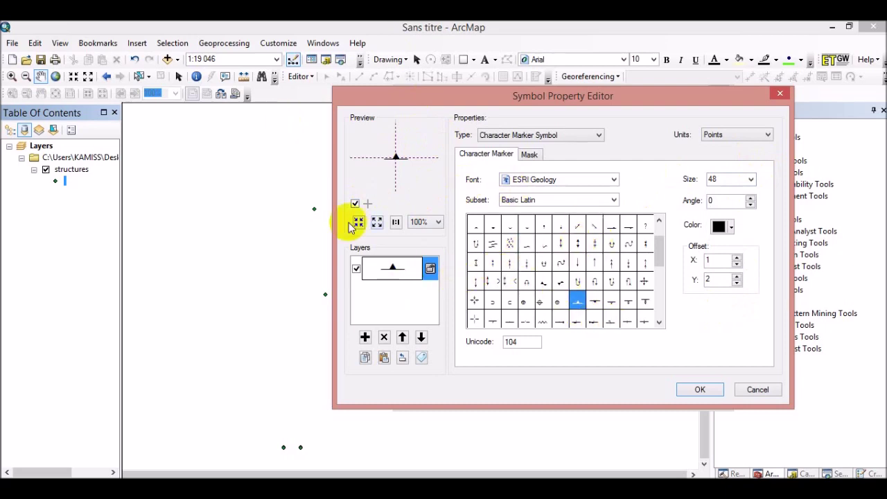
left_click(700, 390)
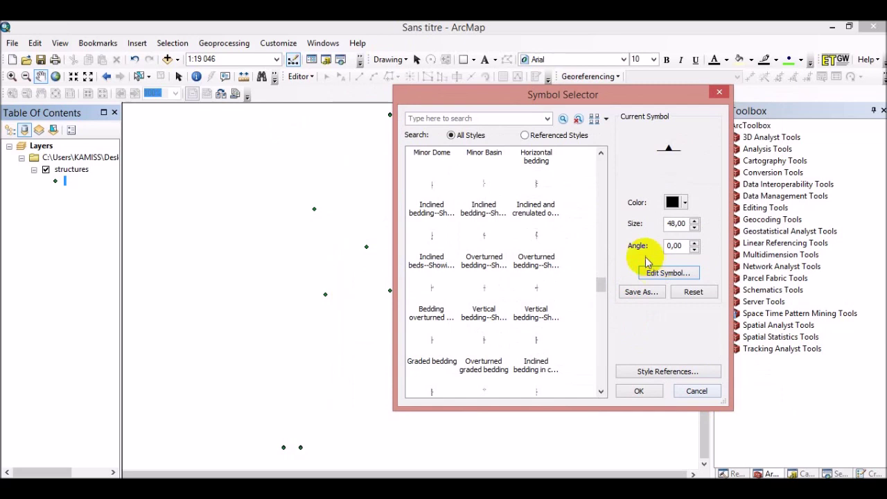
left_click(638, 391)
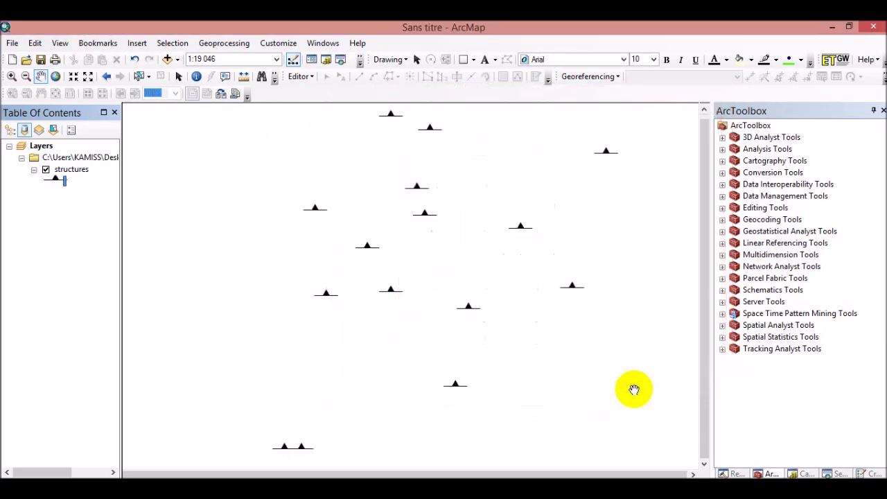
Rotate the structures layer's point symbols by the DIP_DIRECT field with the Geographic rotation style and apply it.
left_click_drag(434, 311, 426, 321)
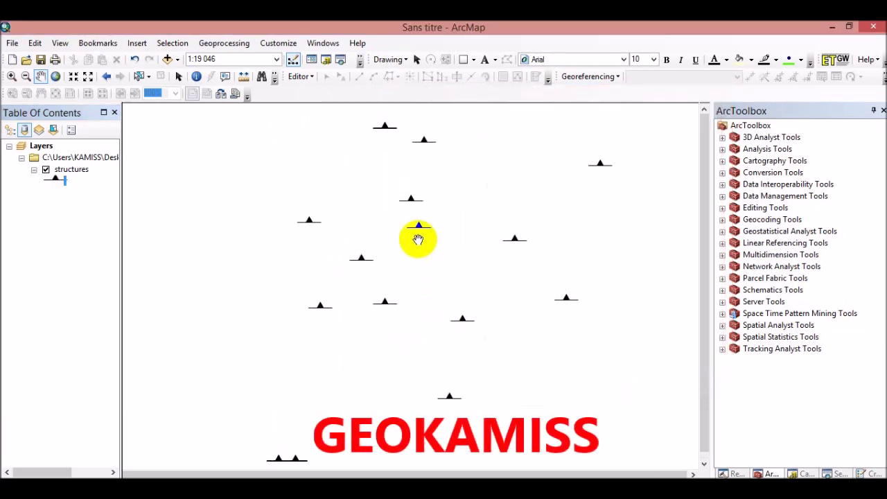
left_click_drag(418, 239, 419, 268)
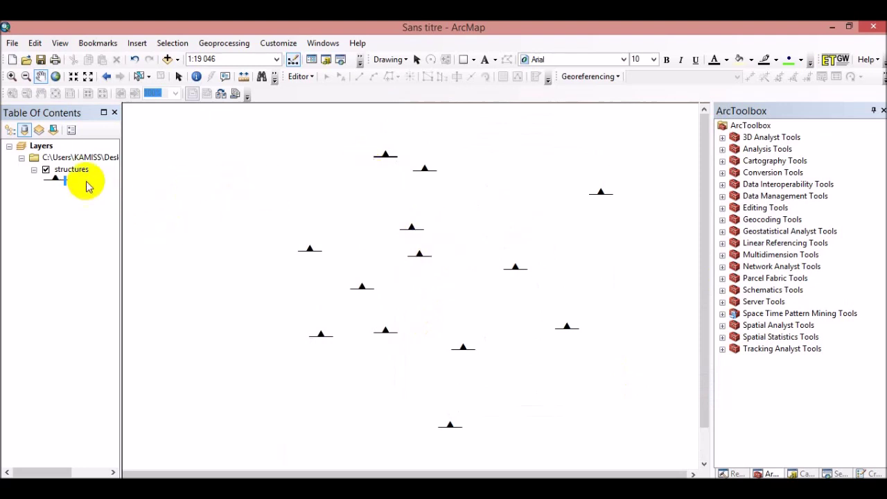
right_click(70, 170)
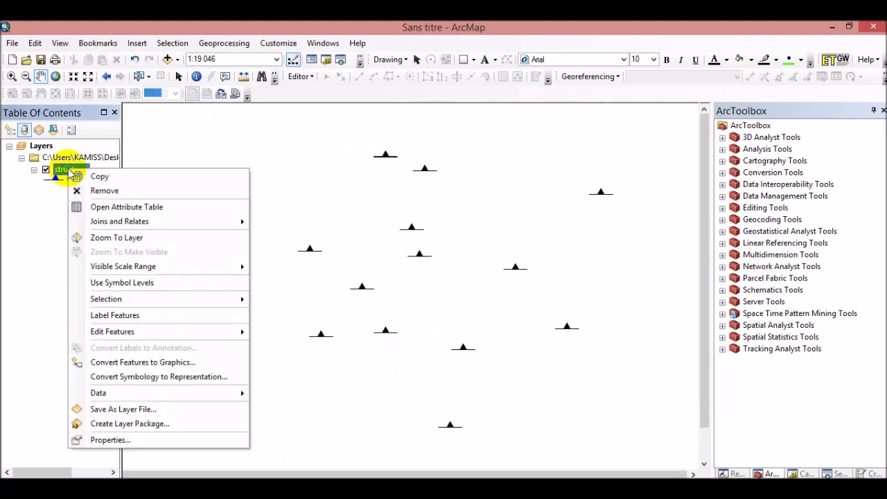
left_click(111, 440)
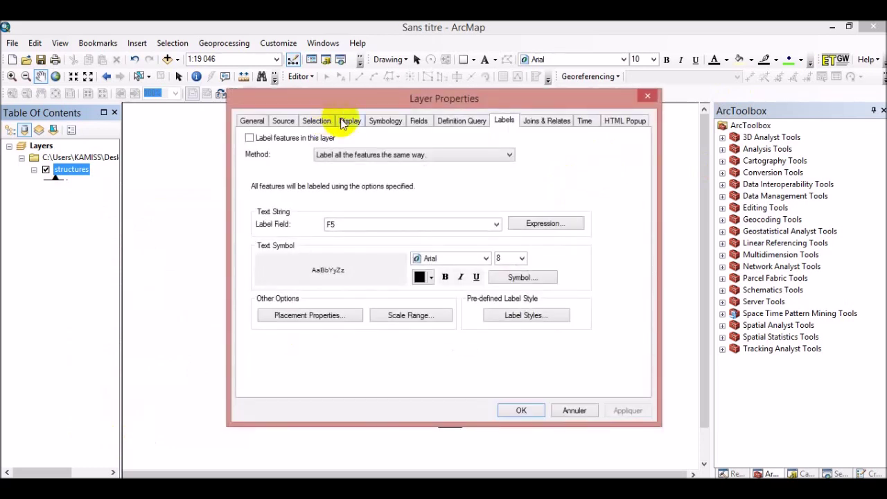
left_click(390, 122)
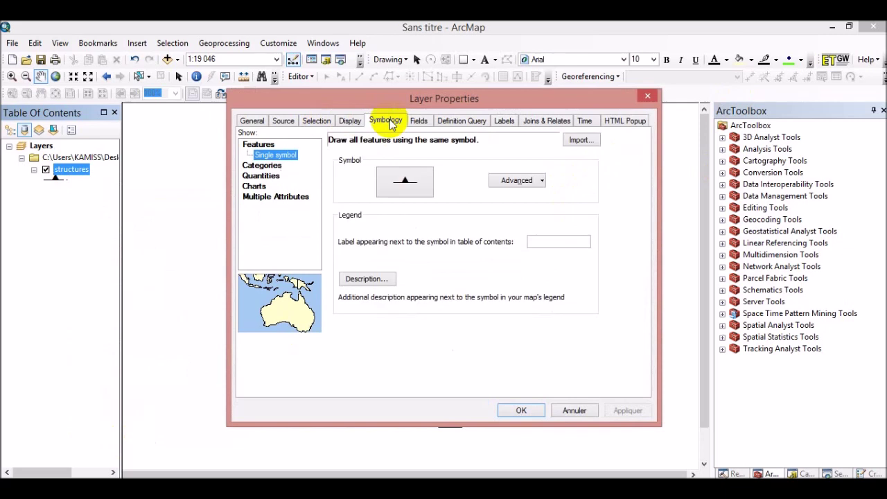
left_click(519, 183)
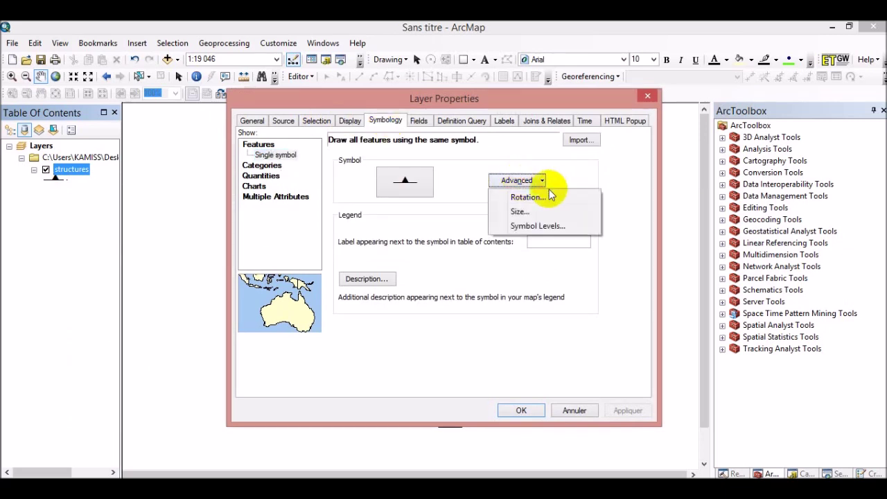
left_click(530, 198)
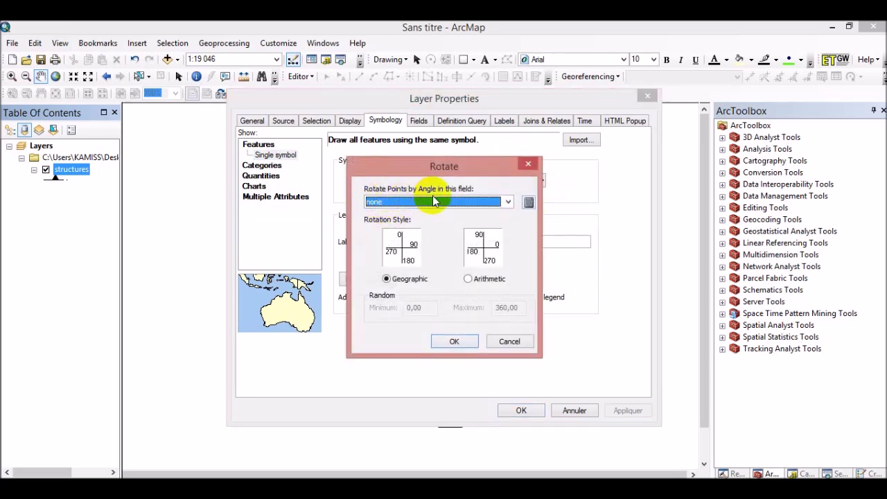
left_click(507, 202)
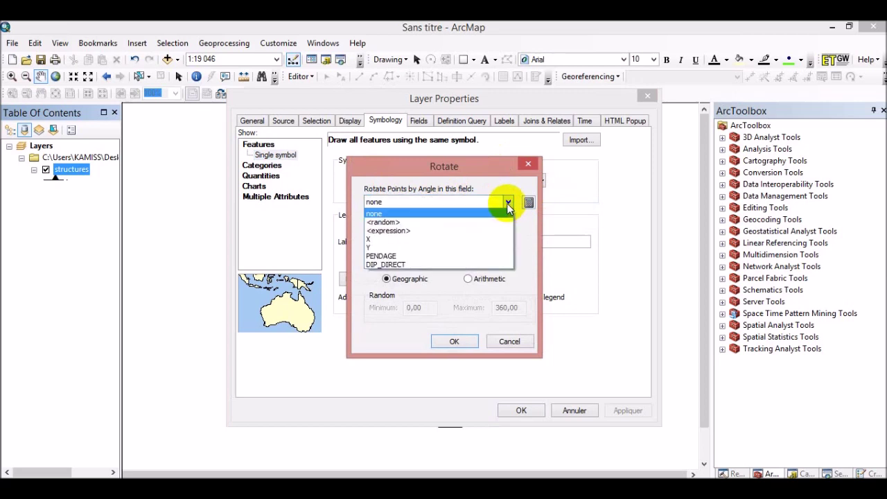
left_click(405, 264)
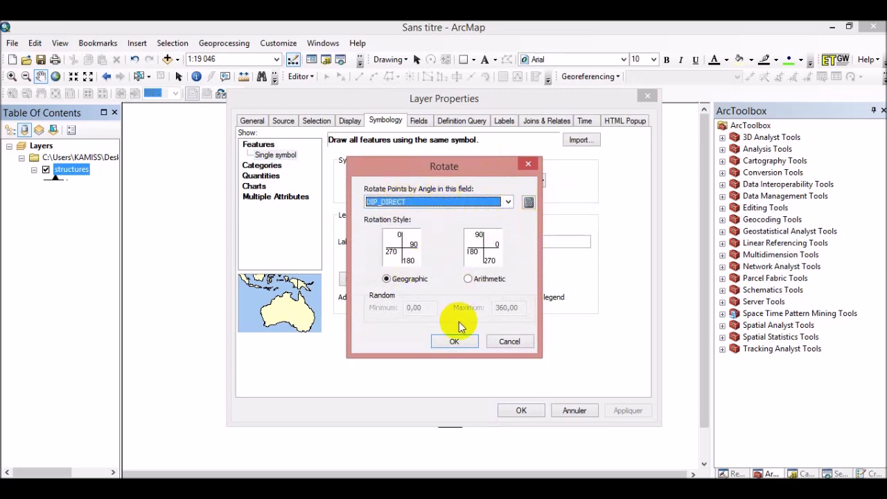
left_click(453, 341)
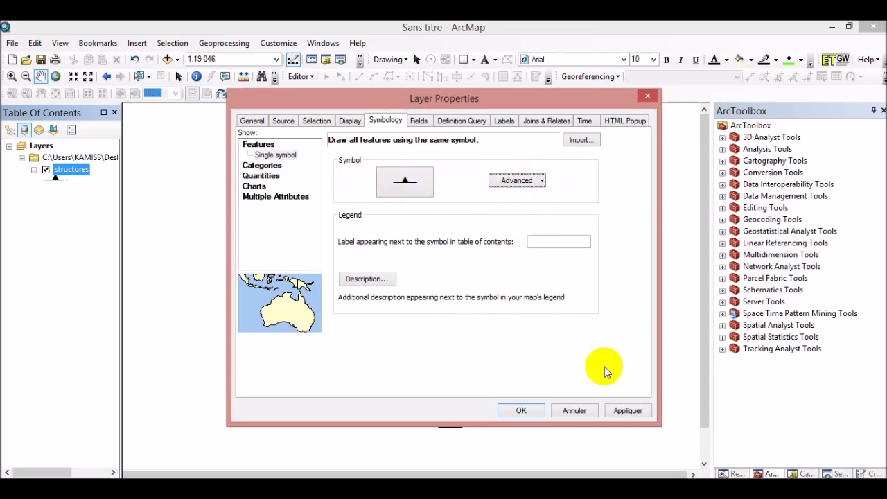
left_click(625, 411)
left_click(524, 410)
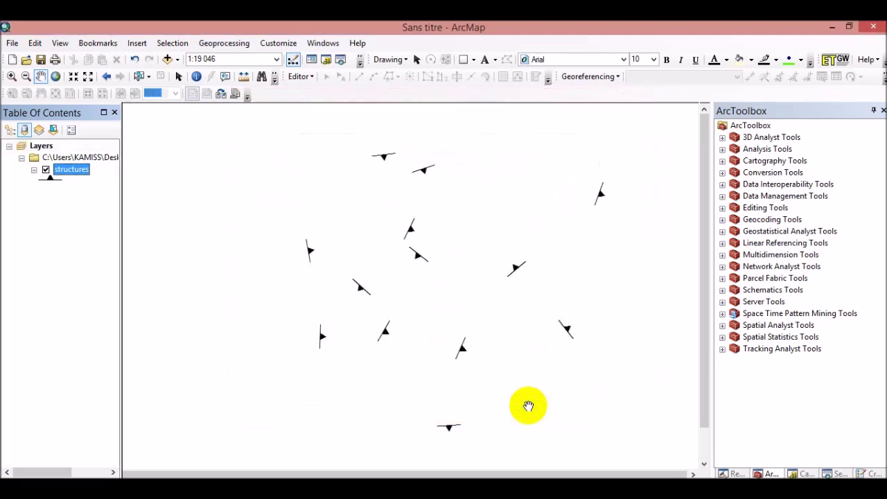
Turn on labels for the structures layer and use PENDAGE as the label field.
left_click_drag(477, 275, 471, 275)
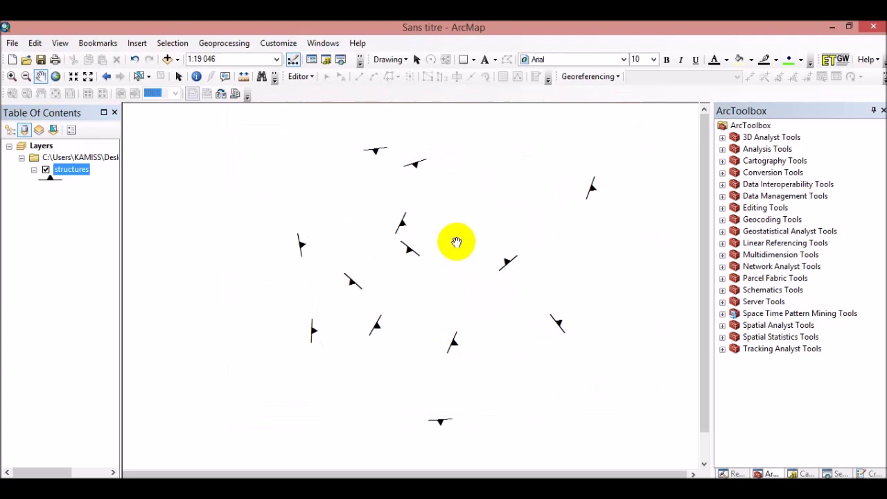
left_click_drag(492, 251, 483, 248)
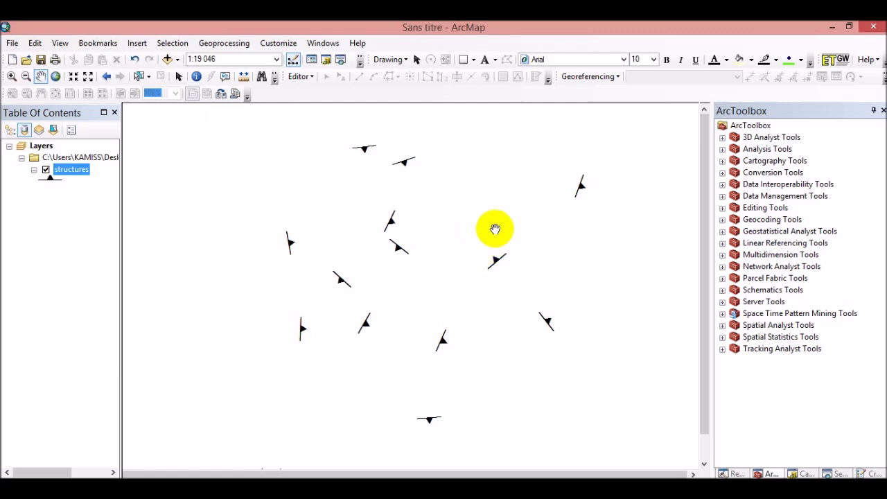
right_click(75, 177)
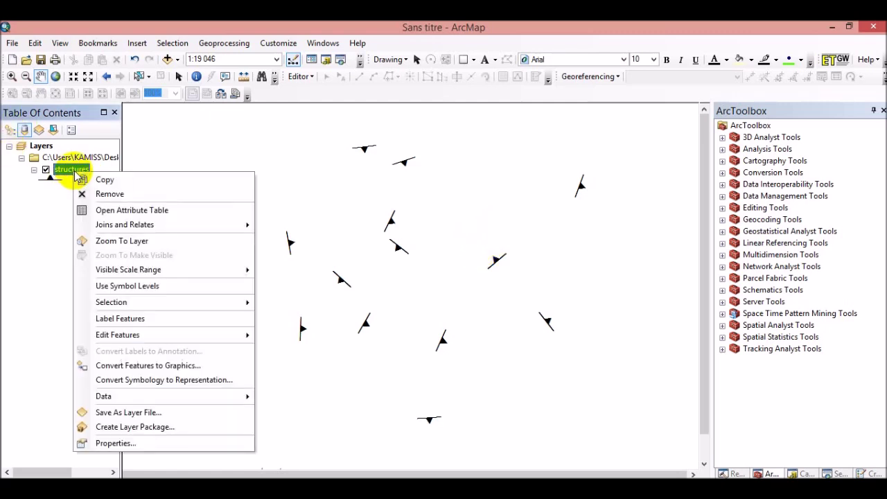
left_click(142, 443)
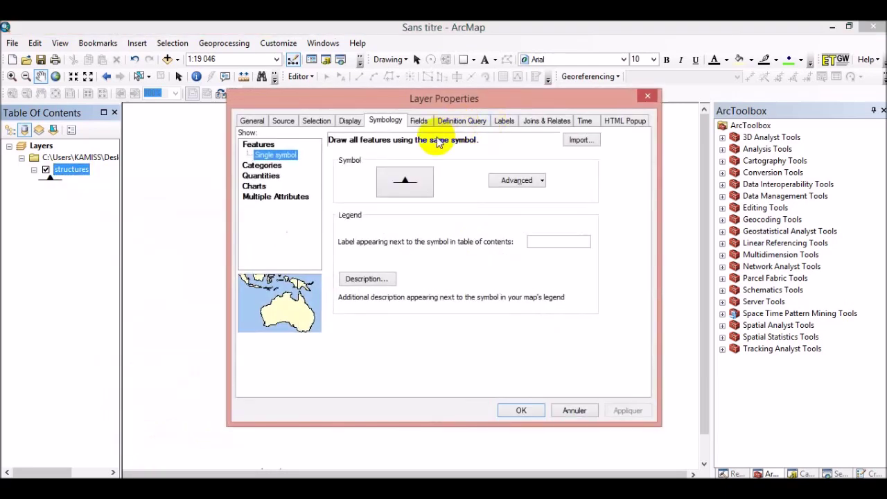
left_click(505, 121)
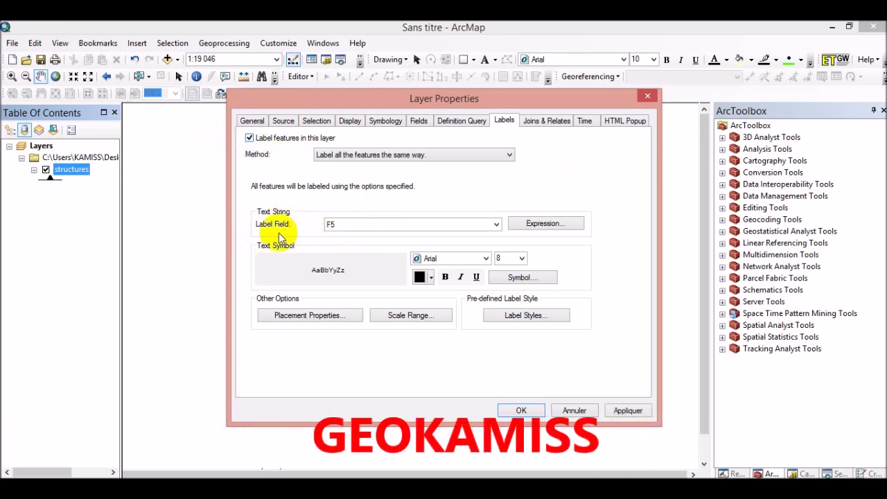
left_click(496, 224)
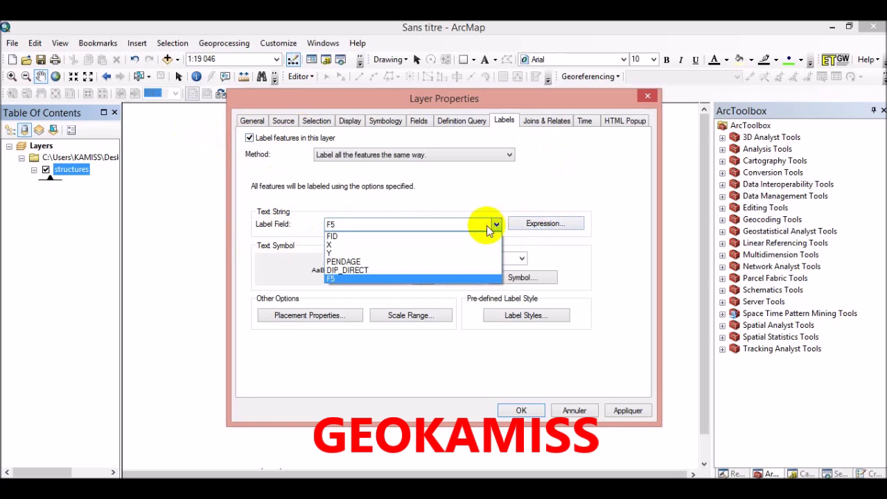
left_click(345, 263)
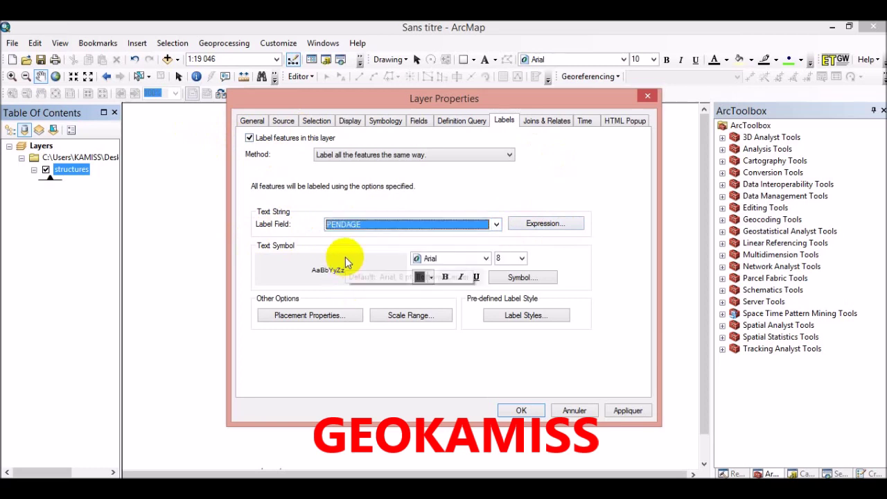
Set the label text to Arial Black, size 12, and apply the labels to the structures layer.
left_click(486, 258)
left_click(453, 282)
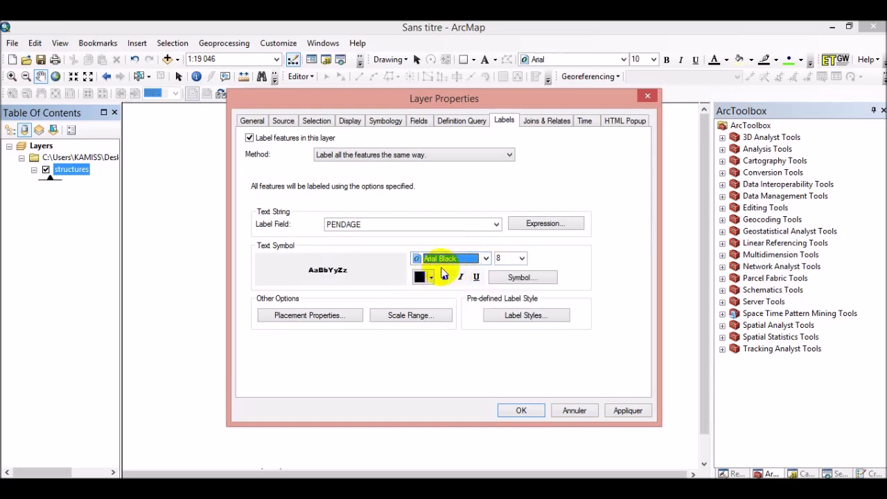
left_click(521, 259)
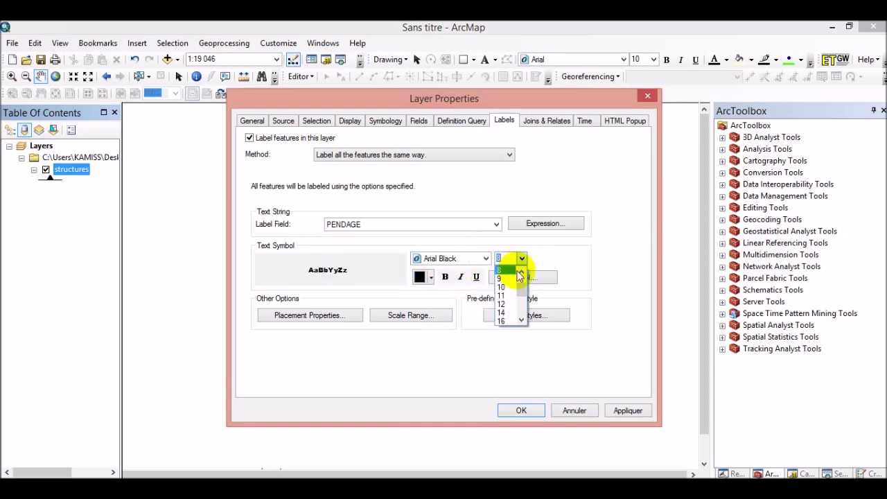
left_click(506, 305)
left_click(628, 410)
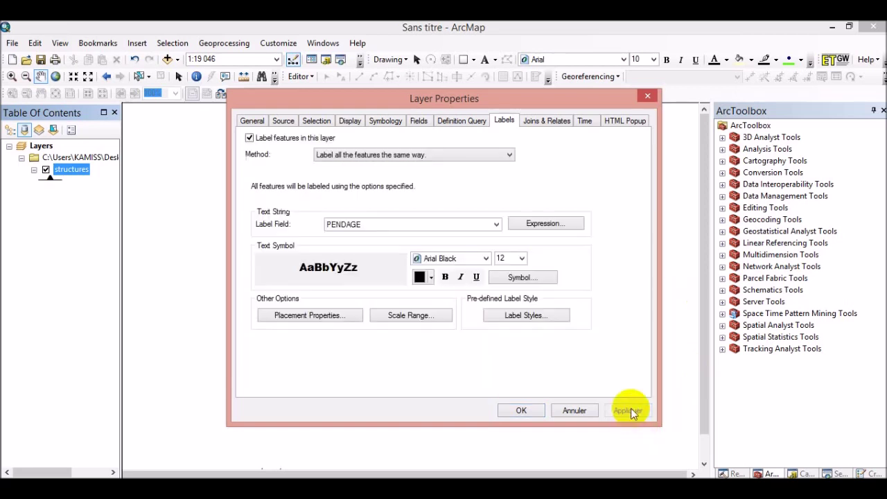
left_click(521, 410)
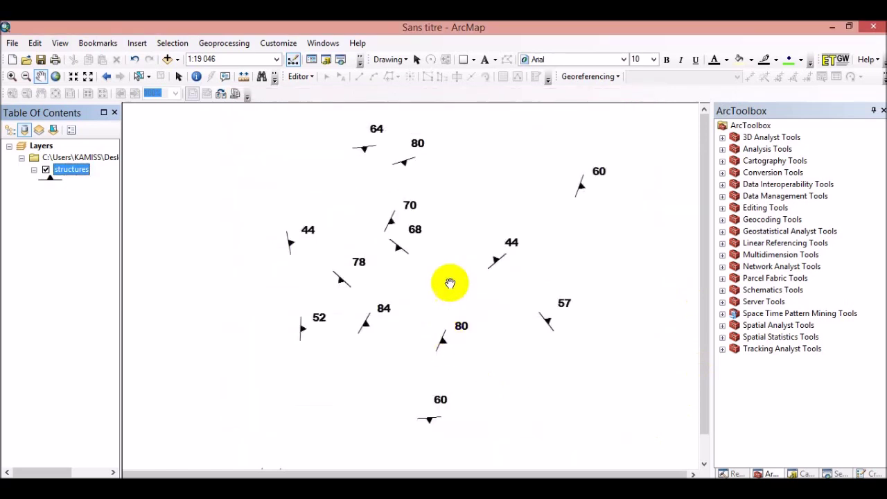
Check the label placement properties of the structures layer without changing them.
left_click_drag(436, 268, 422, 276)
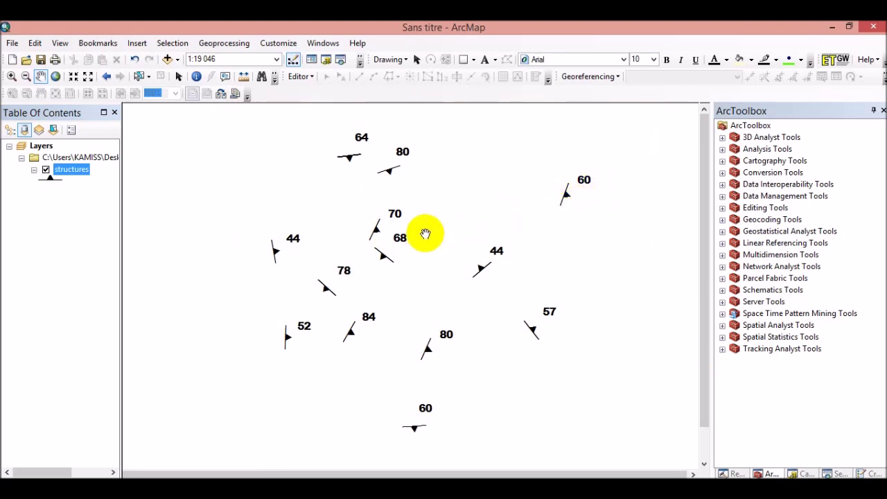
left_click_drag(425, 234, 442, 231)
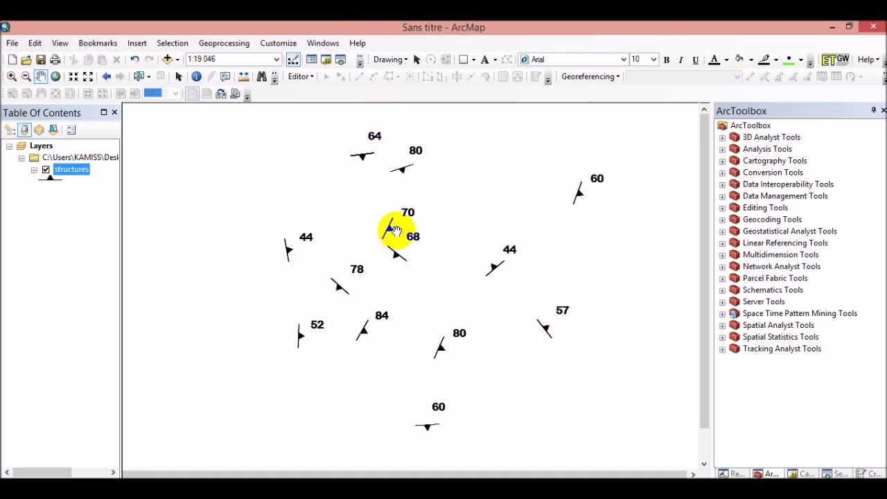
right_click(70, 170)
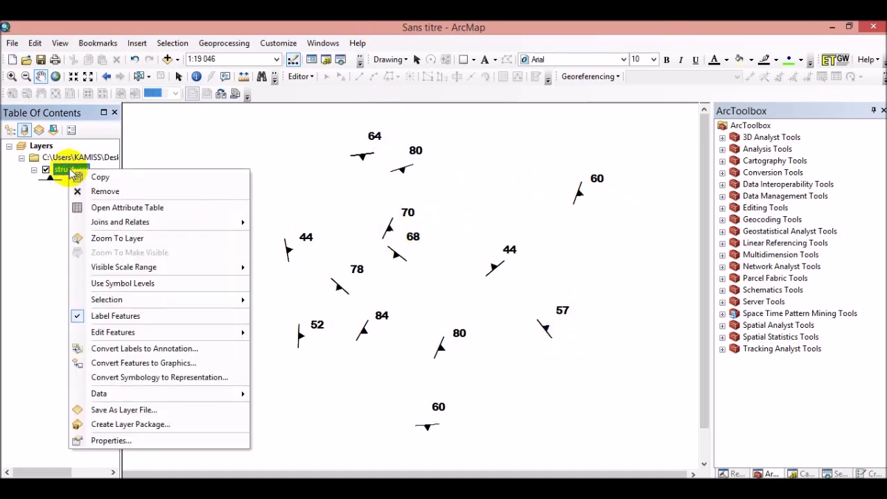
left_click(125, 440)
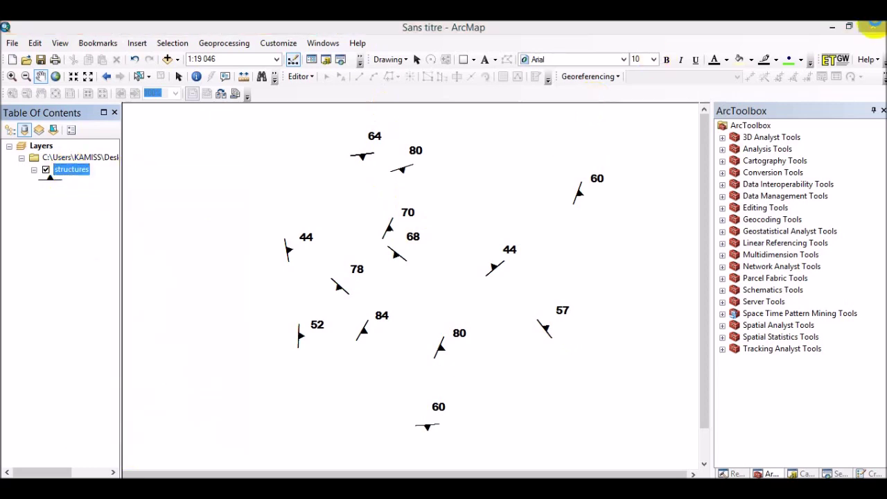
mouse_move(875, 23)
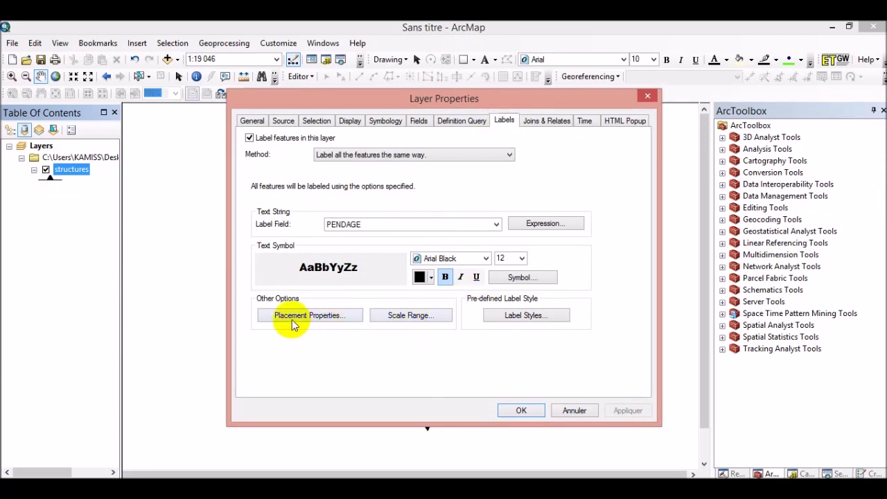
left_click(285, 319)
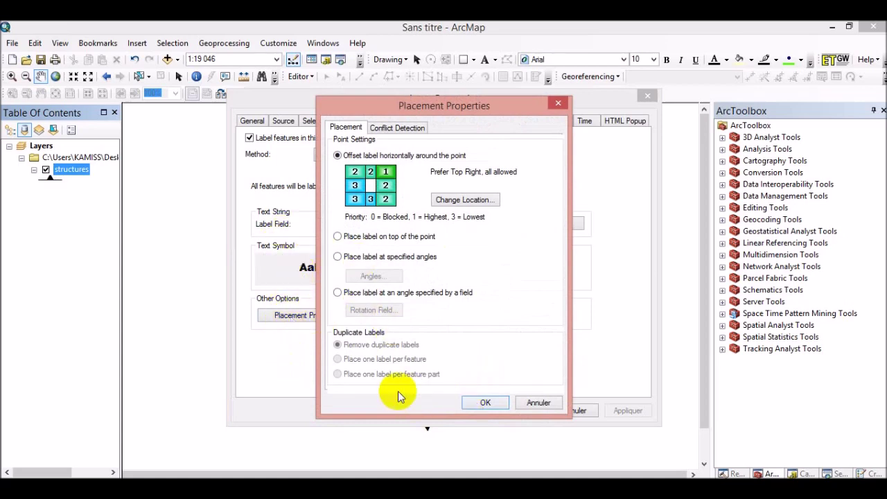
left_click(533, 403)
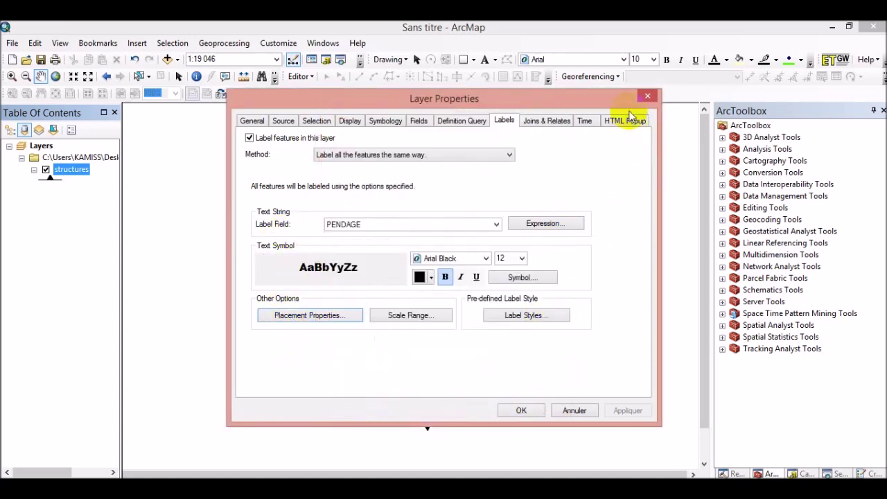
left_click(647, 96)
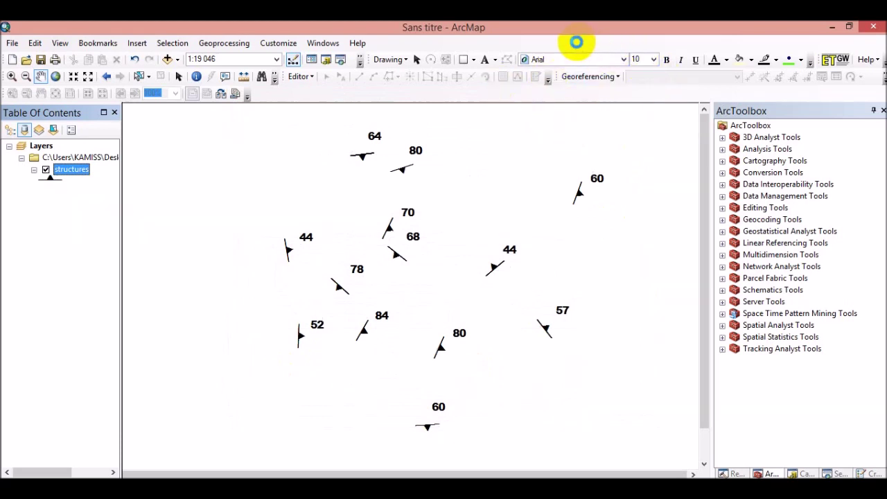
Display the Labeling tools and enable the Maplex Label Engine for the map's dip labels.
right_click(579, 47)
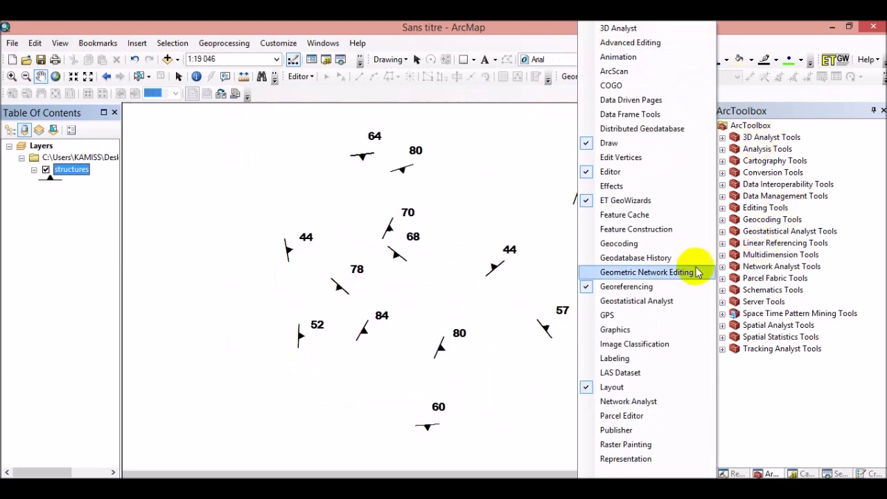
left_click(613, 360)
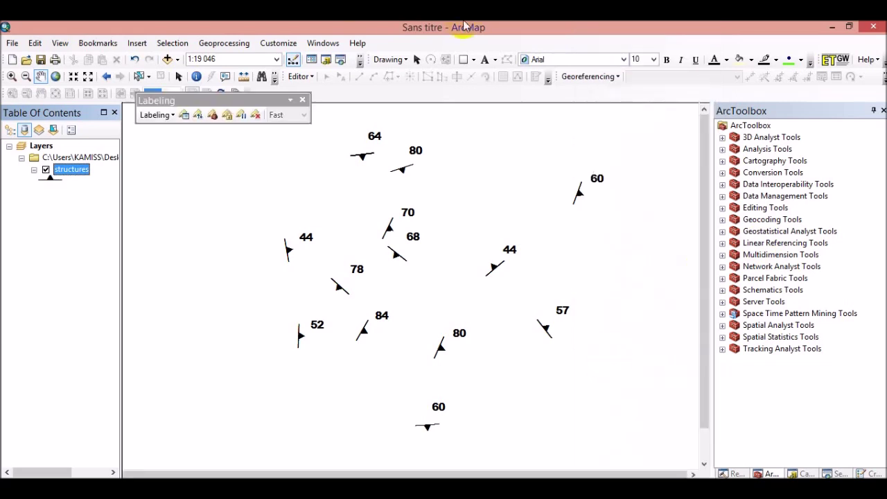
left_click(184, 116)
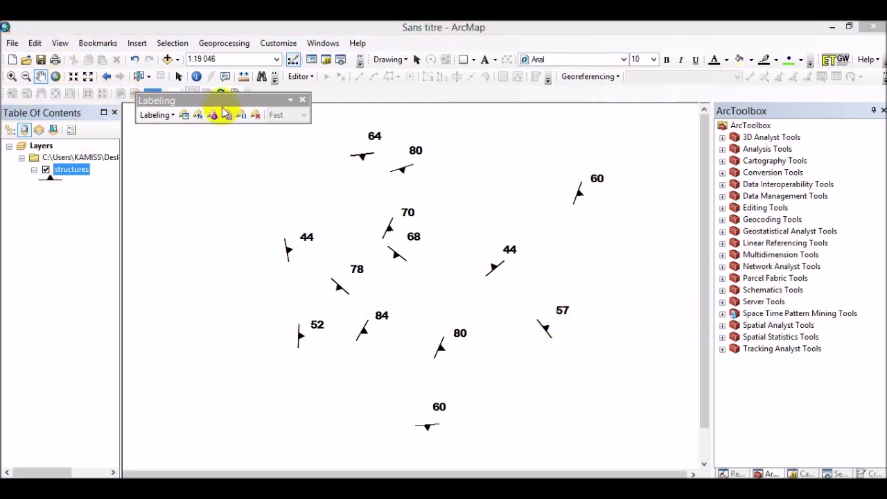
left_click(171, 115)
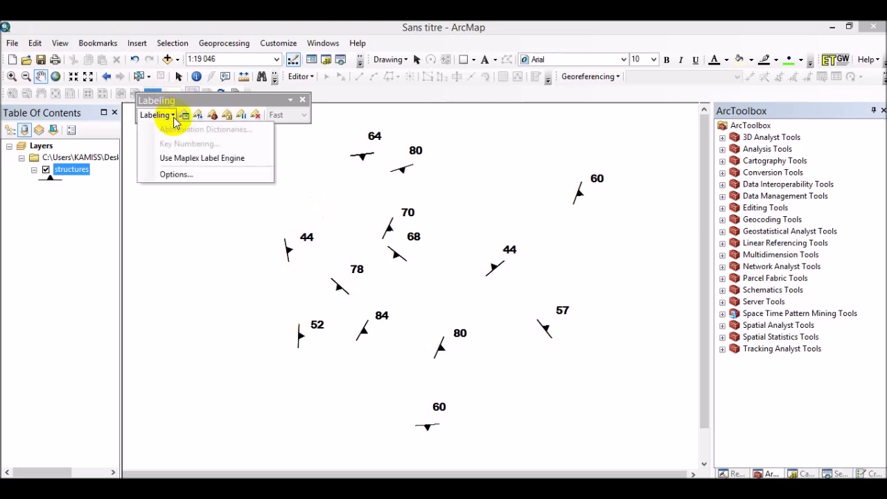
left_click(195, 161)
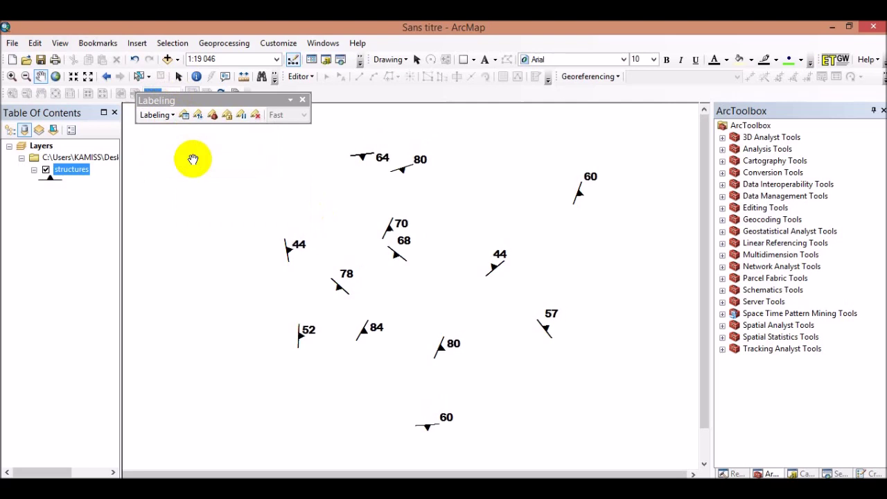
Set the structures labels to rotate by the DIP_DIRECT attribute, using geographic rotation and horizontal alignment.
right_click(79, 173)
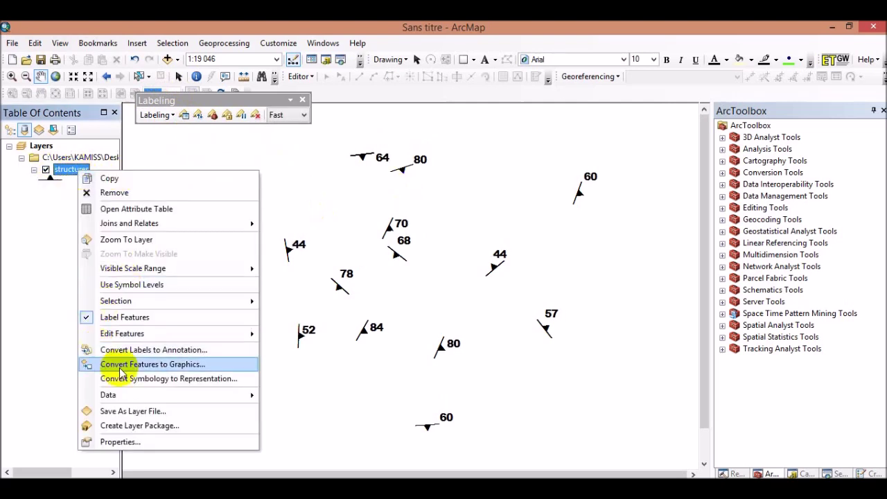
left_click(114, 444)
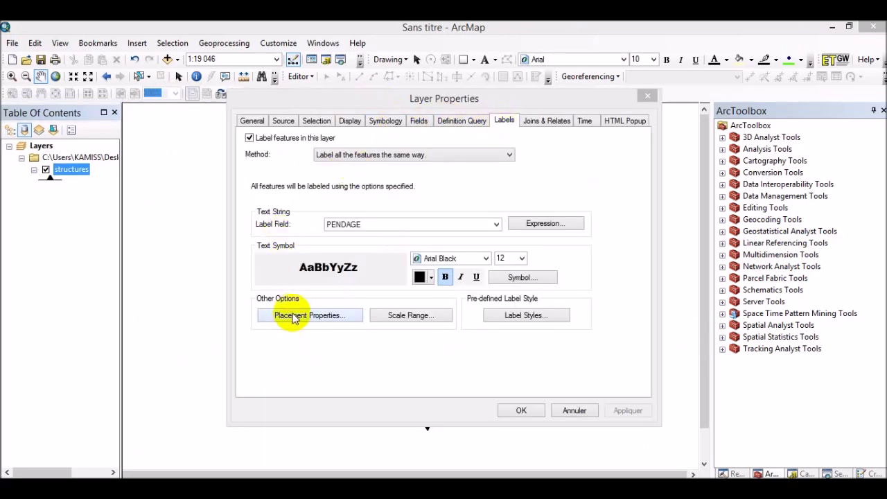
left_click(297, 317)
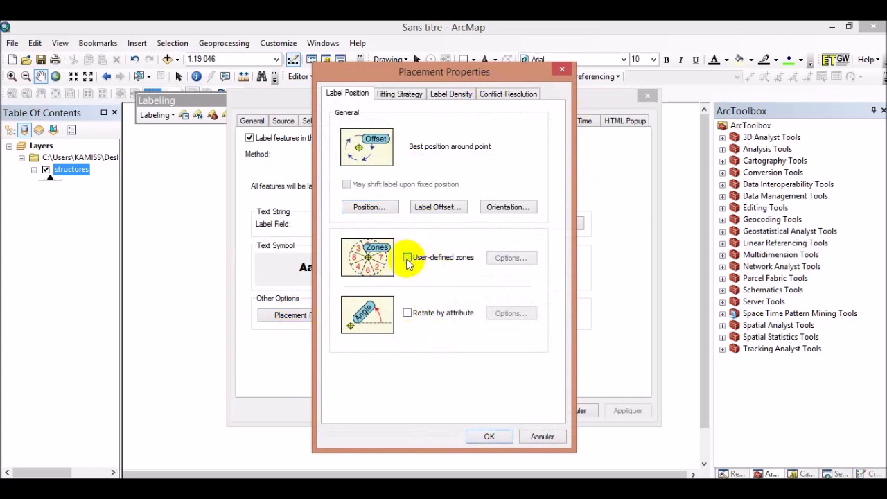
left_click(407, 314)
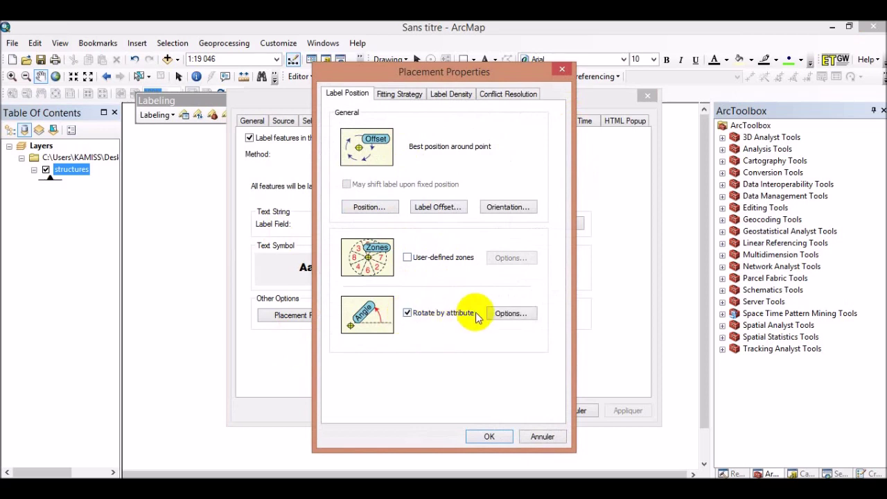
left_click(508, 318)
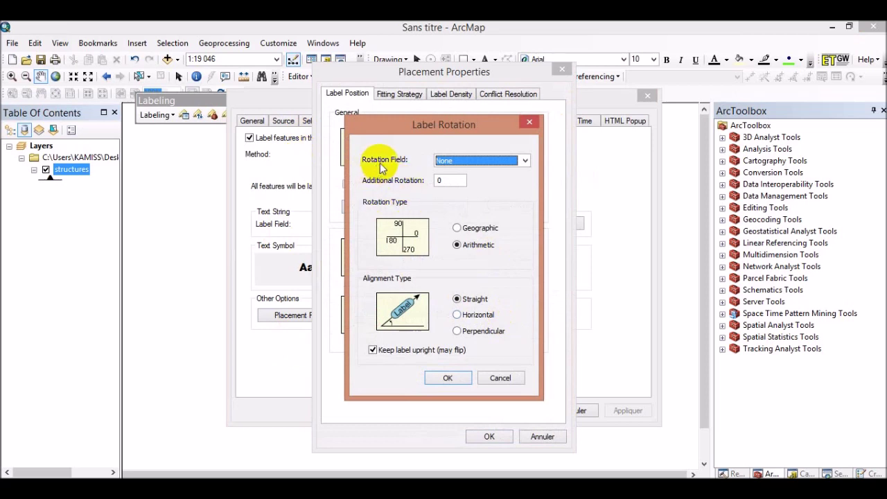
left_click(526, 161)
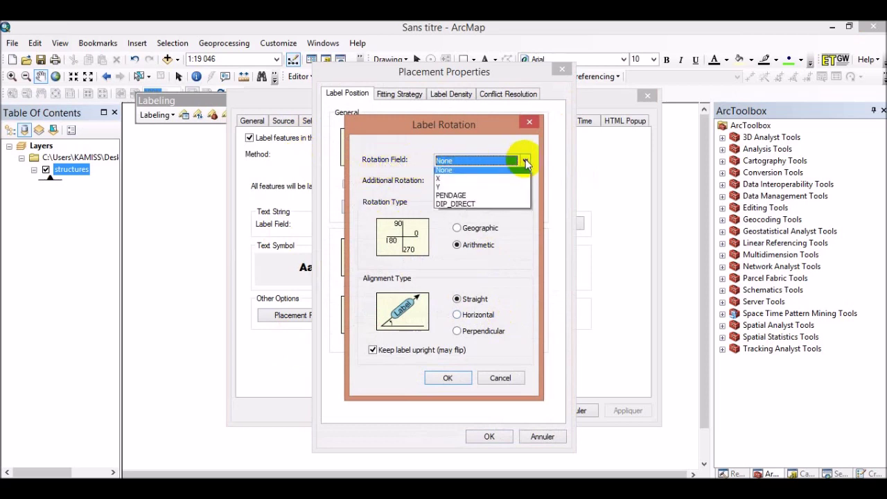
left_click(463, 207)
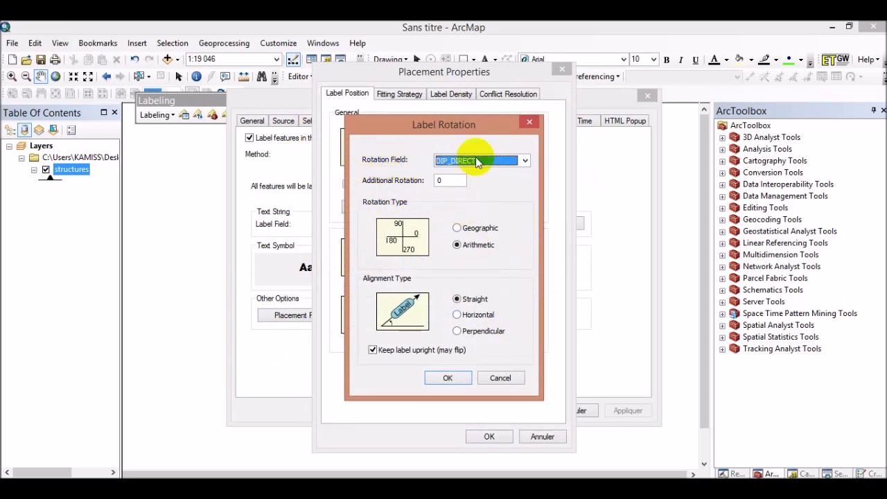
left_click(457, 229)
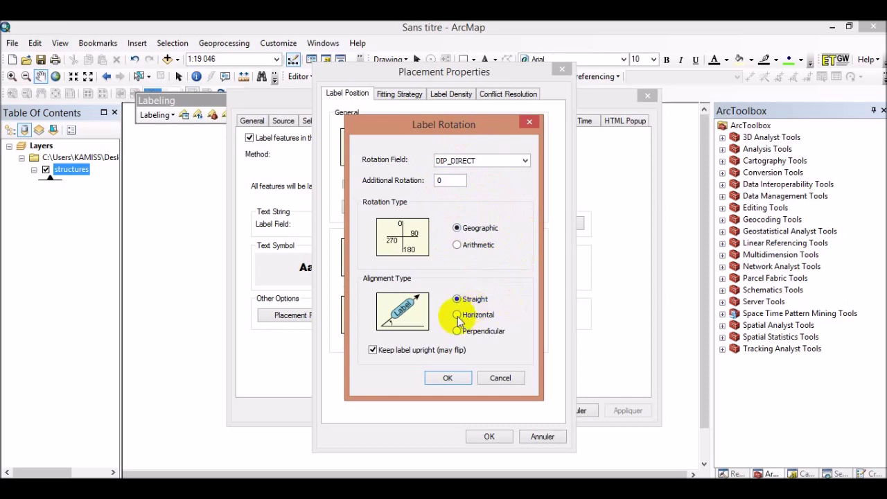
left_click(448, 378)
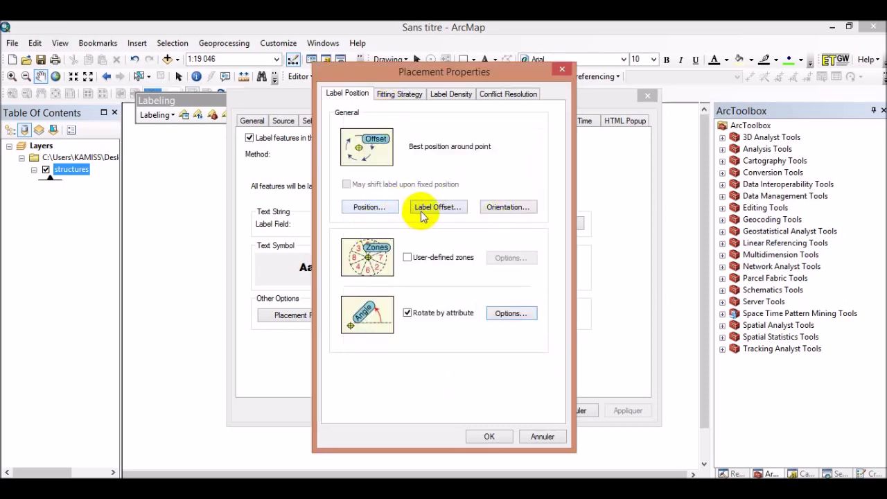
Set the preferred label offset to 2 points and apply the placement settings to the structures layer.
left_click(446, 208)
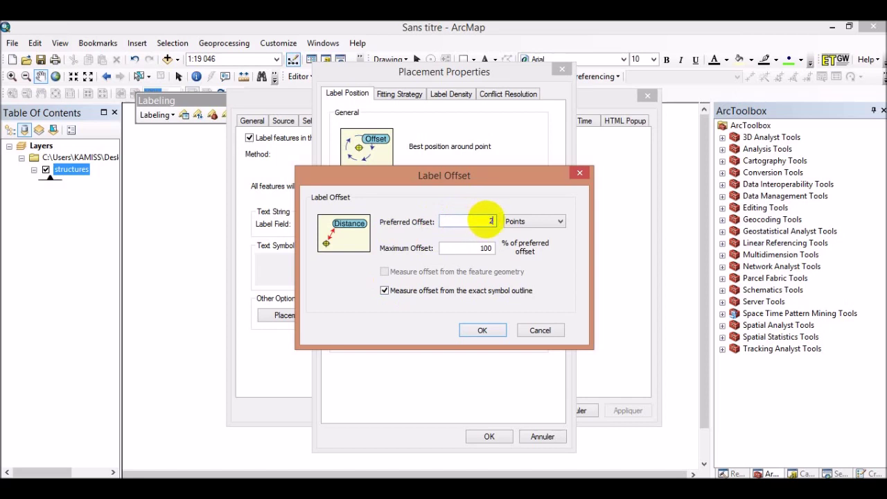
left_click(482, 330)
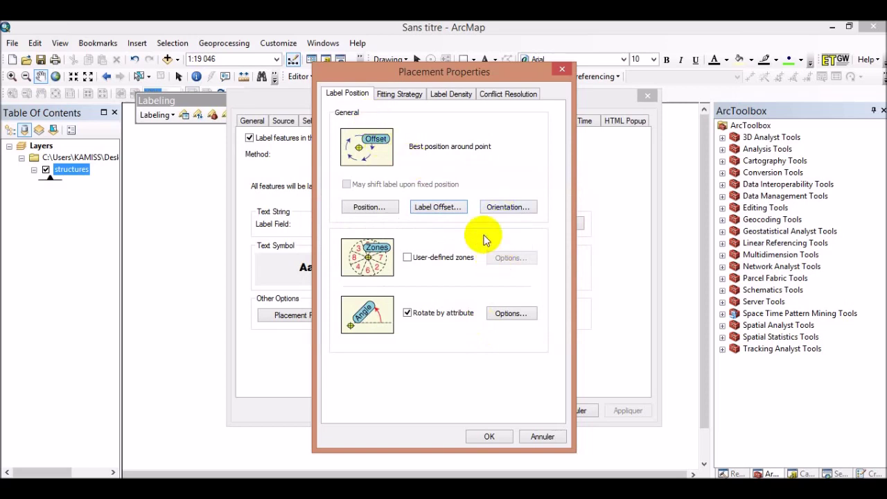
left_click(488, 436)
left_click(627, 411)
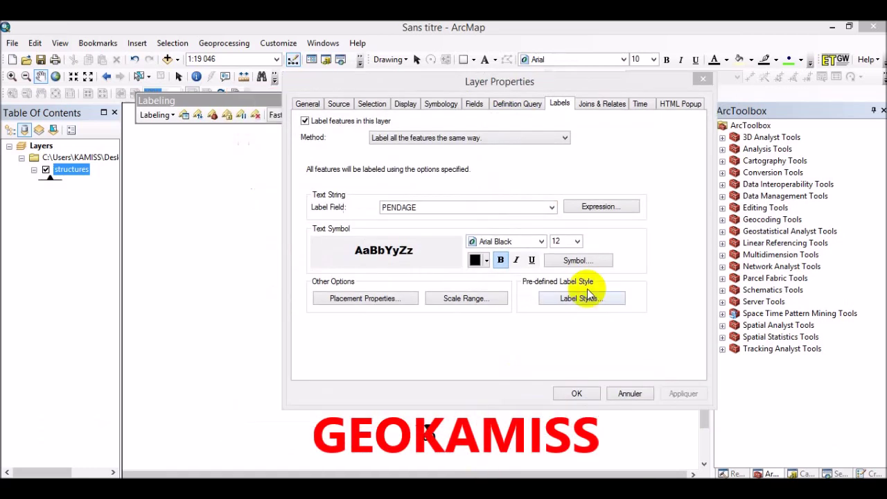
left_click(576, 393)
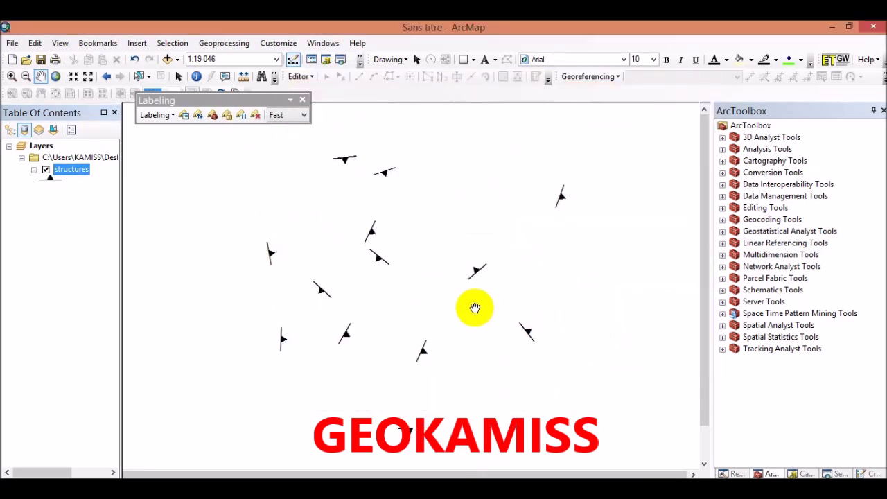
left_click_drag(433, 275, 454, 269)
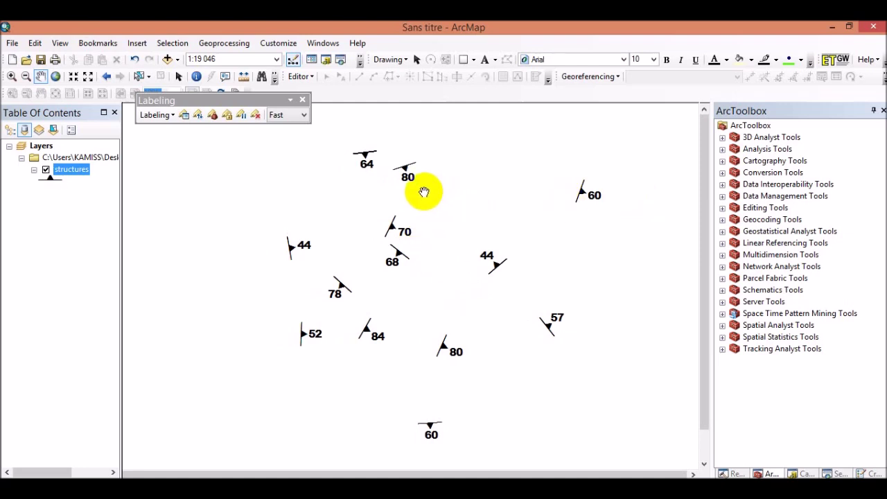
left_click_drag(411, 188, 408, 190)
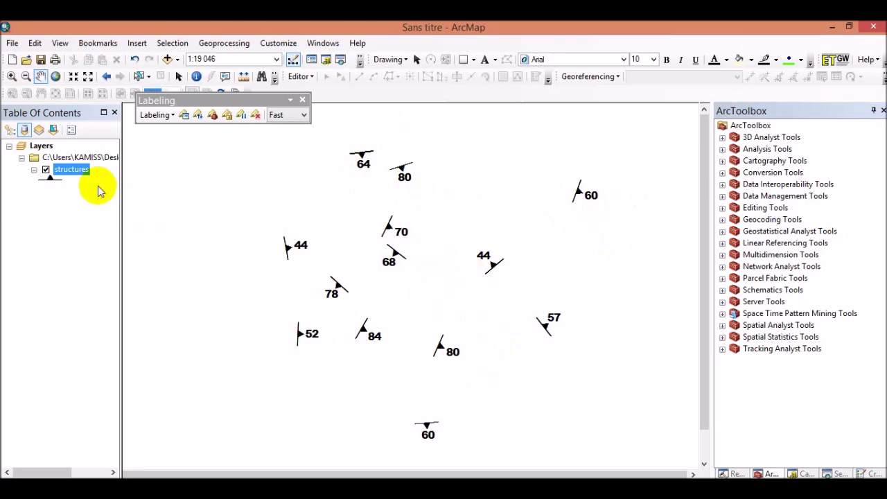
Convert the labels of all structures features to annotation stored in the map.
left_click(77, 173)
right_click(78, 176)
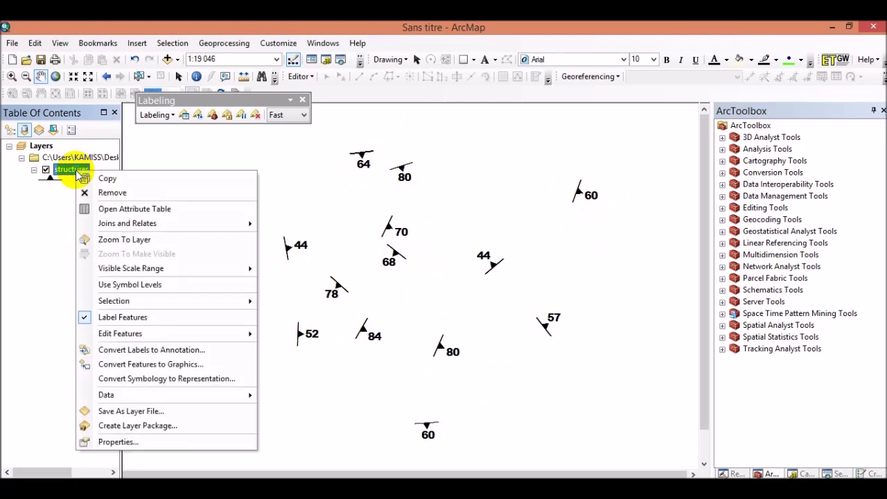
left_click(133, 352)
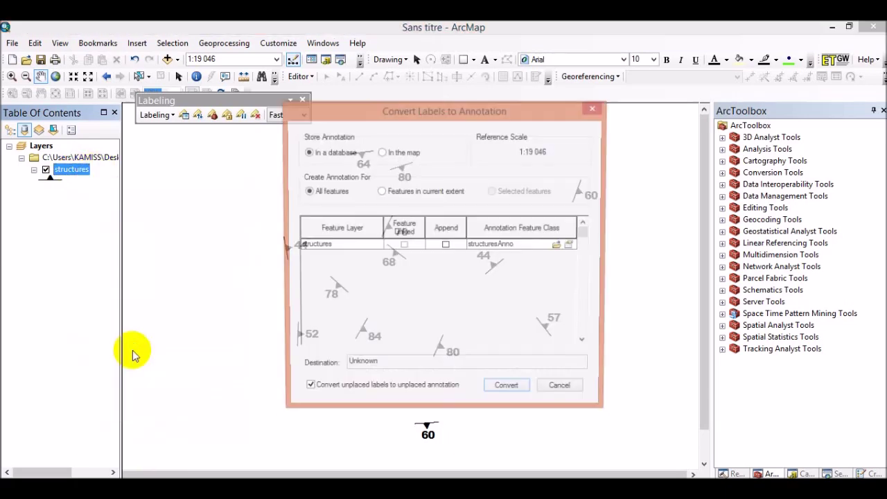
left_click(383, 152)
left_click(508, 390)
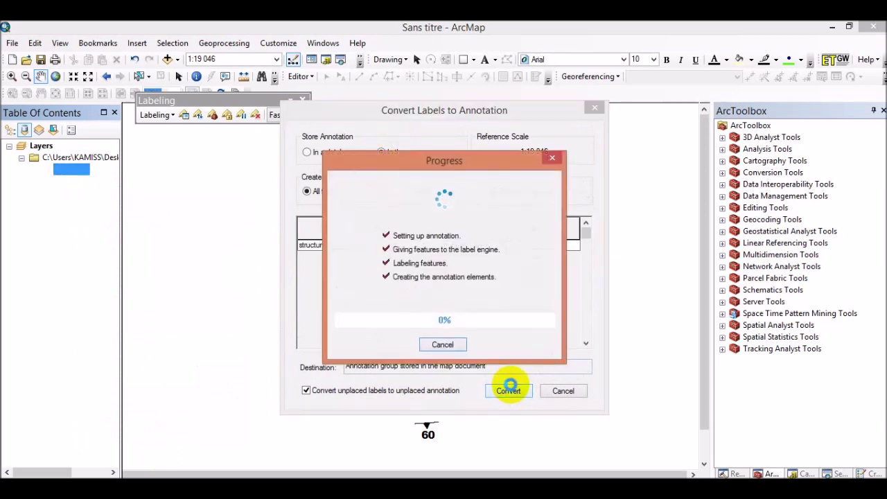
Reposition the 60 annotation beside the northeastern marker and adjust the 57 annotation beside its marker.
left_click(178, 76)
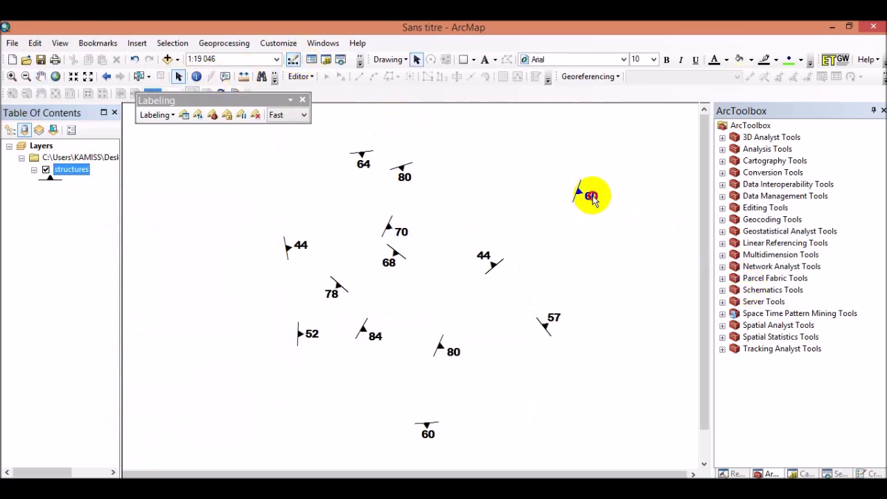
mouse_move(594, 198)
left_mouse_down()
mouse_move(602, 223)
mouse_move(527, 237)
mouse_move(538, 276)
mouse_move(619, 274)
left_mouse_up()
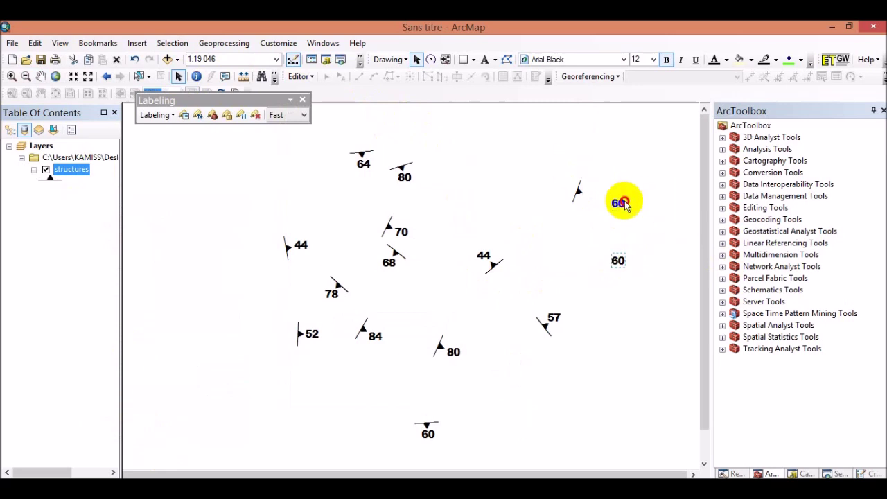
left_click_drag(680, 164, 595, 200)
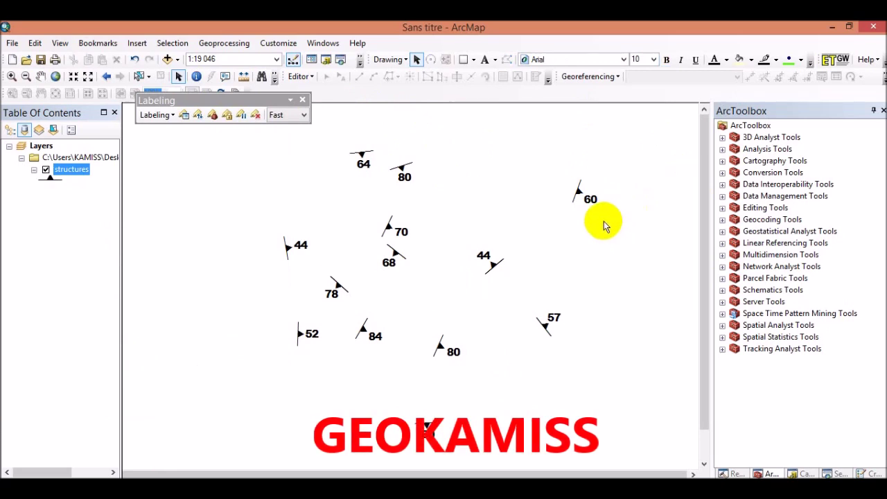
left_click_drag(557, 321, 560, 325)
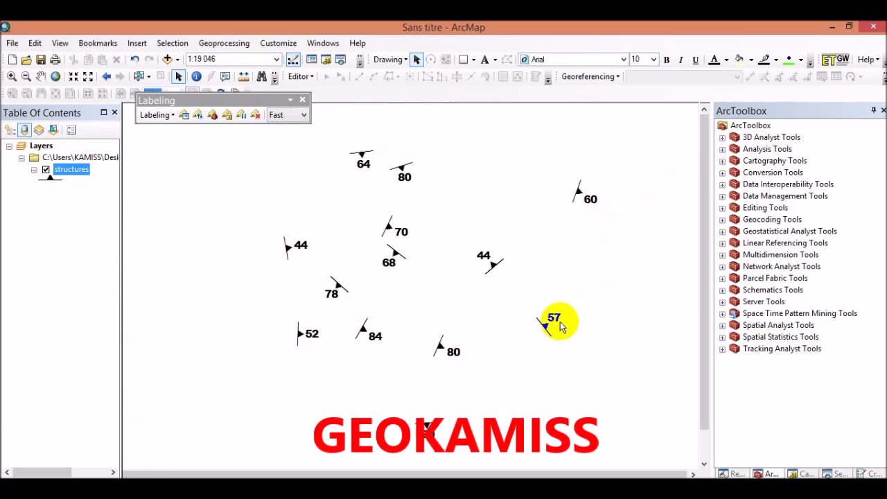